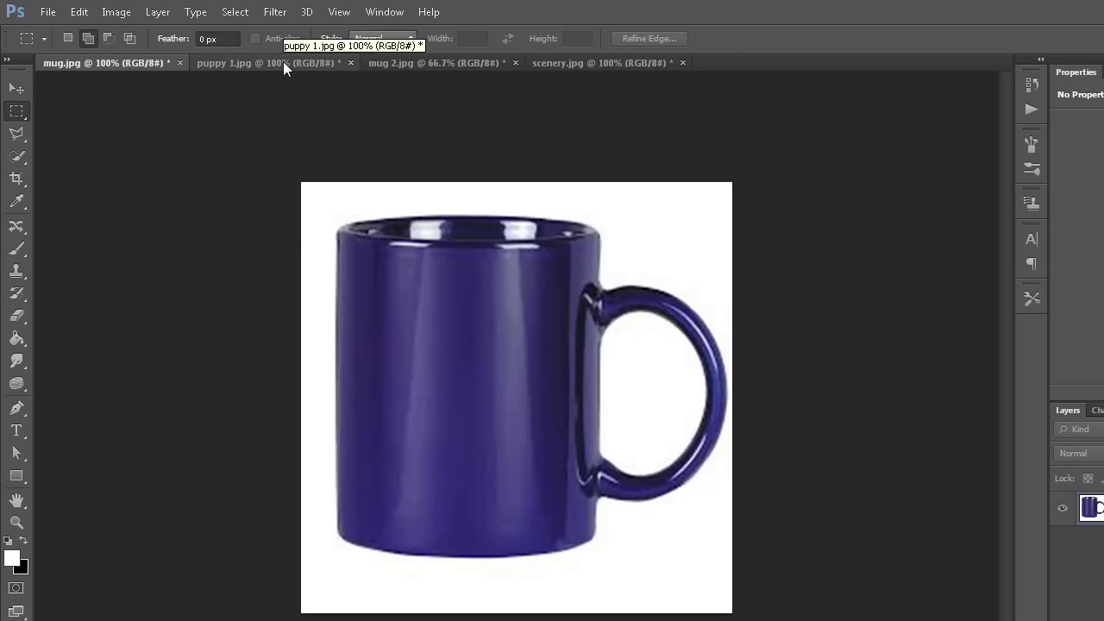
Copy the entire puppy 1.jpg image and paste it into mug.jpg as Layer 1
{"action": "left_click", "coordinate": [283, 63]}
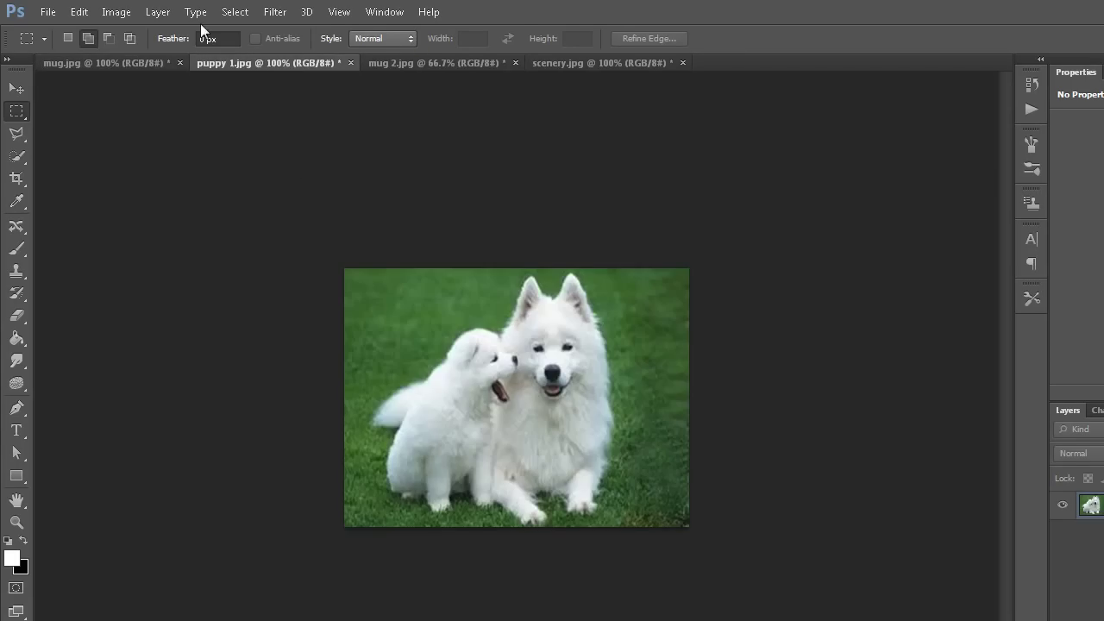
{"action": "left_click", "coordinate": [234, 12]}
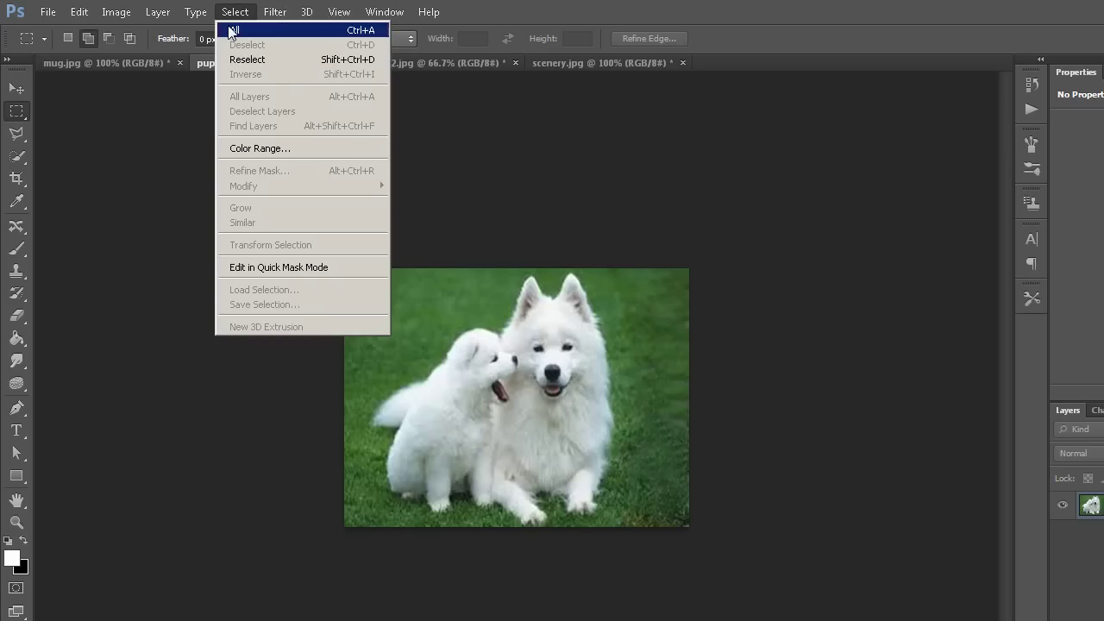
{"action": "left_click", "coordinate": [228, 27]}
{"action": "left_click", "coordinate": [78, 12]}
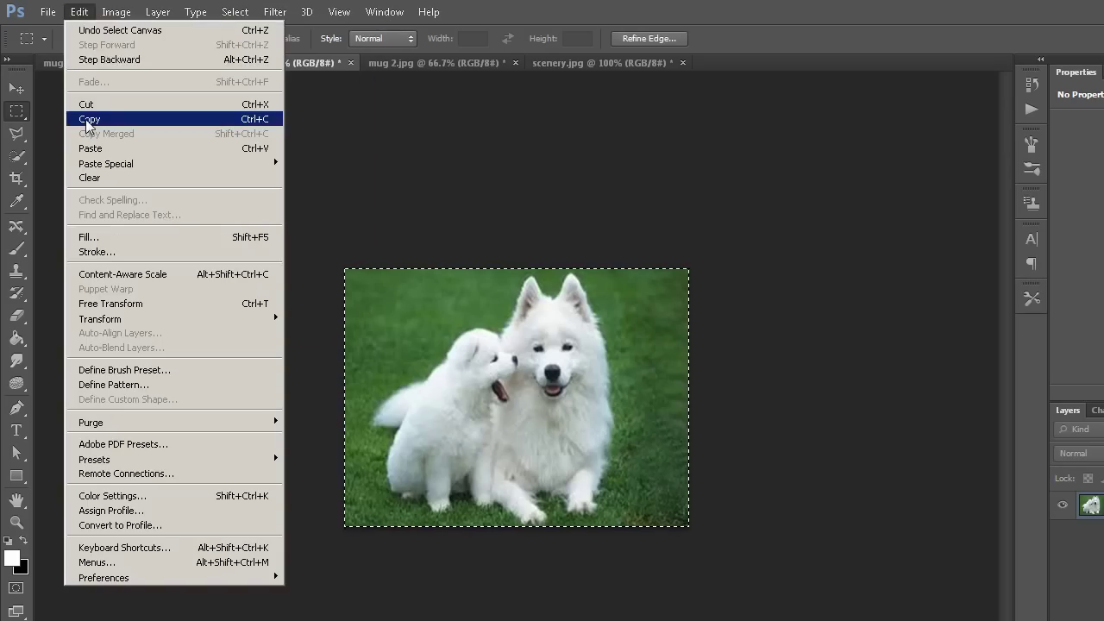
{"action": "left_click", "coordinate": [84, 117]}
{"action": "left_click", "coordinate": [134, 62]}
{"action": "left_click", "coordinate": [79, 12]}
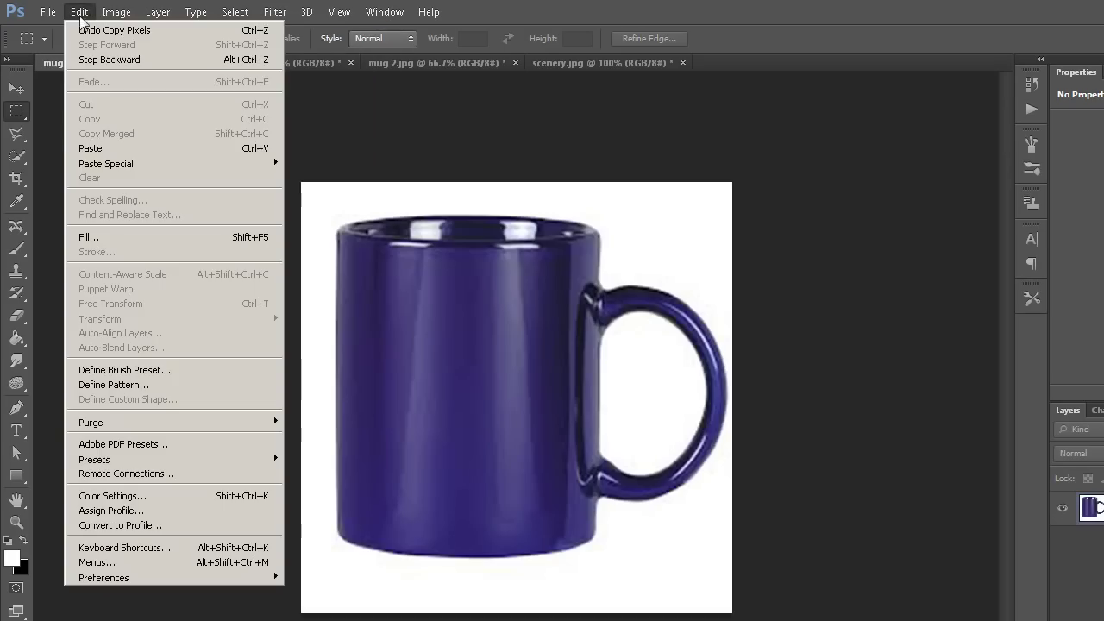
{"action": "left_click", "coordinate": [100, 151]}
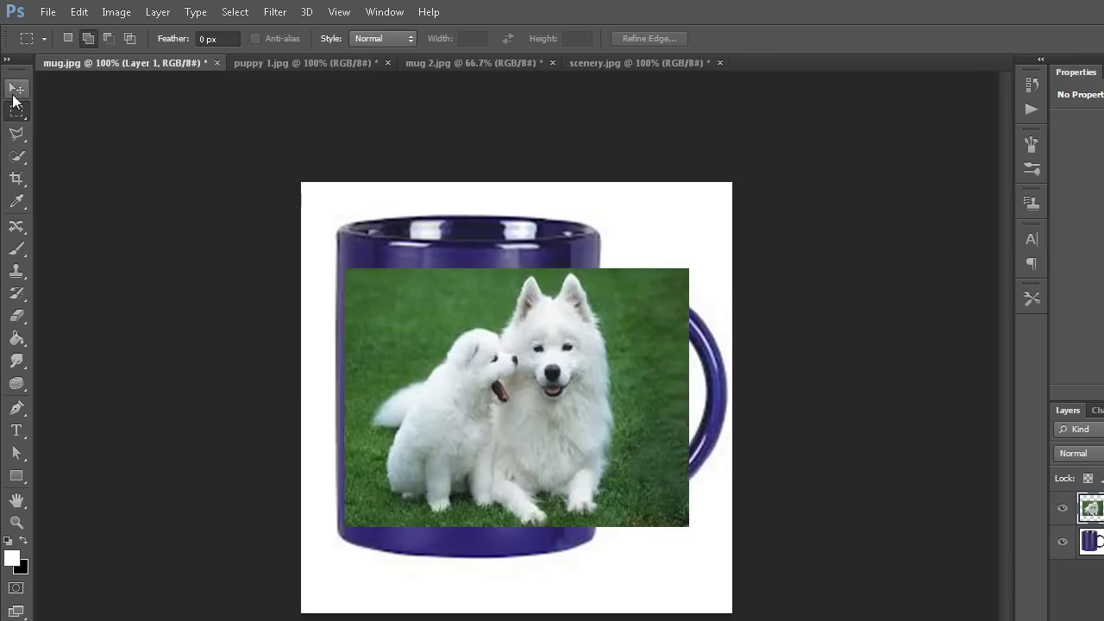
Scale the puppy layer to about 69% width and slightly taller, then apply the transform
{"action": "left_click", "coordinate": [16, 90]}
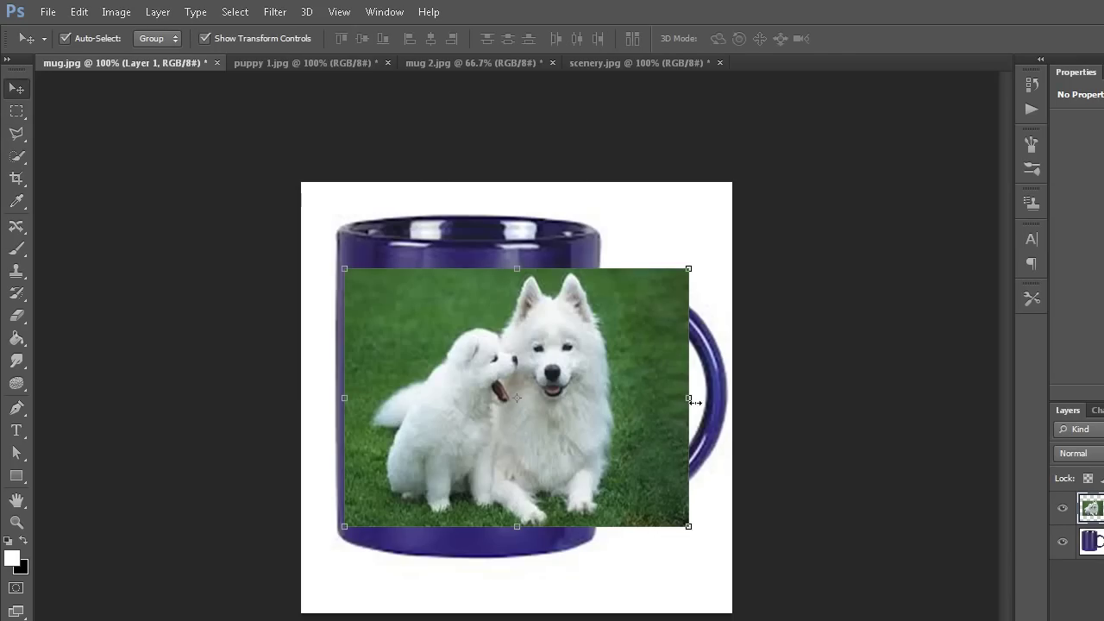
{"action": "left_click_drag", "start_coordinate": [681, 395], "coordinate": [588, 396]}
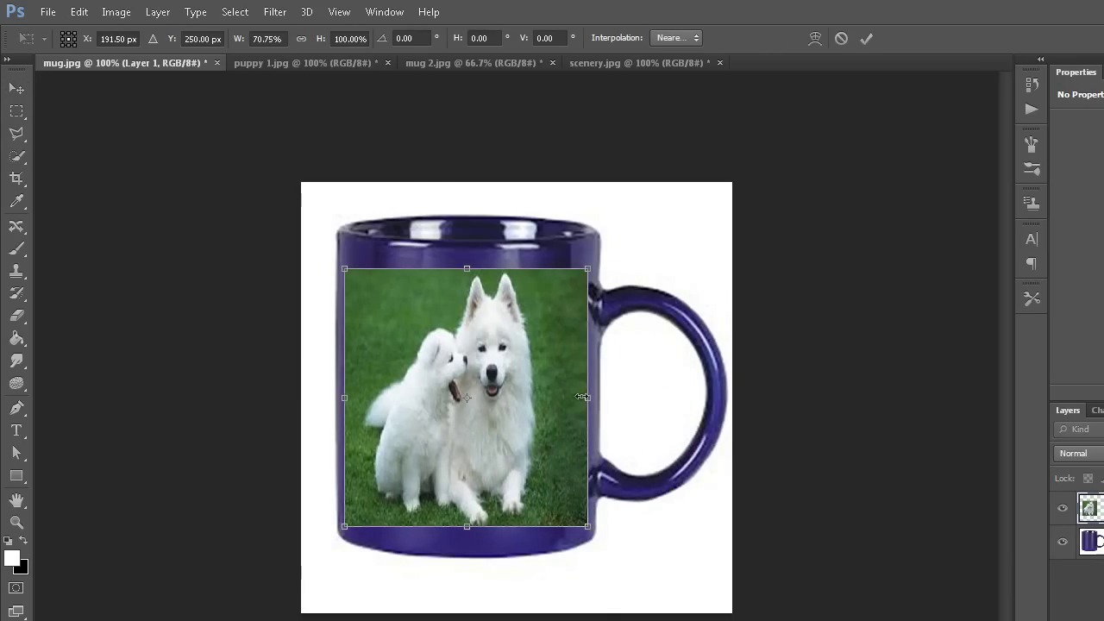
{"action": "left_click_drag", "start_coordinate": [587, 398], "coordinate": [582, 397]}
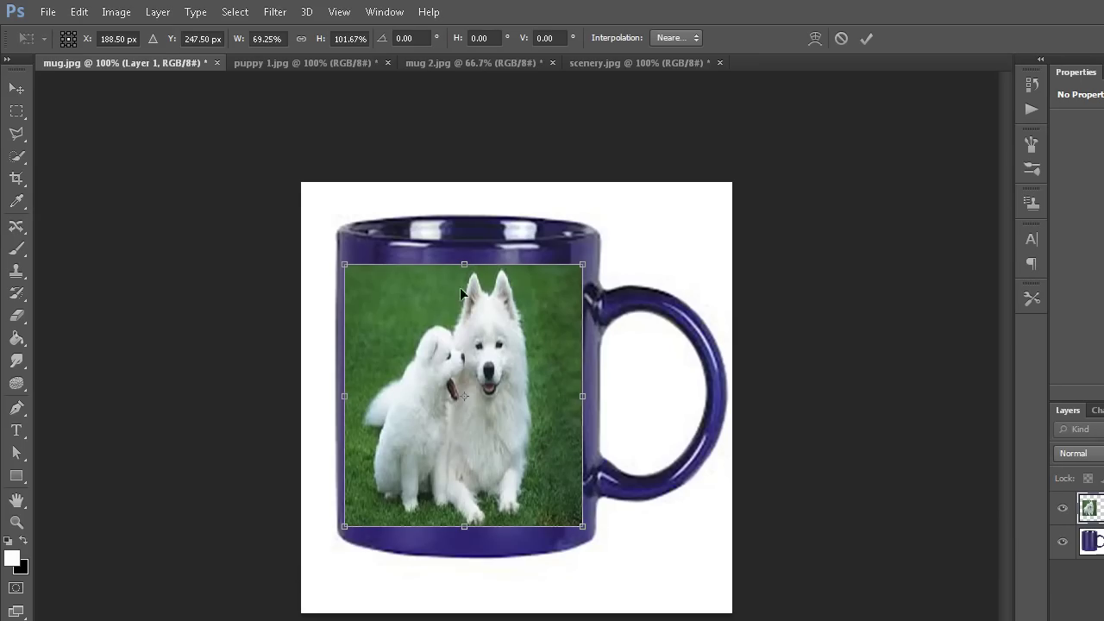
{"action": "left_click_drag", "start_coordinate": [464, 457], "coordinate": [466, 463]}
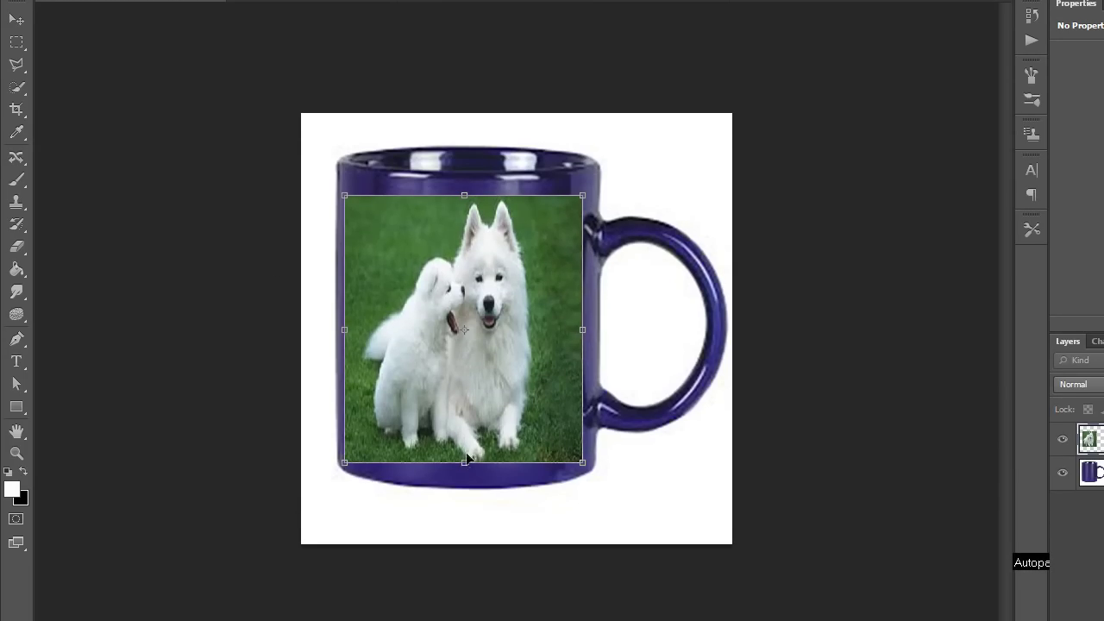
{"action": "key", "text": "m"}
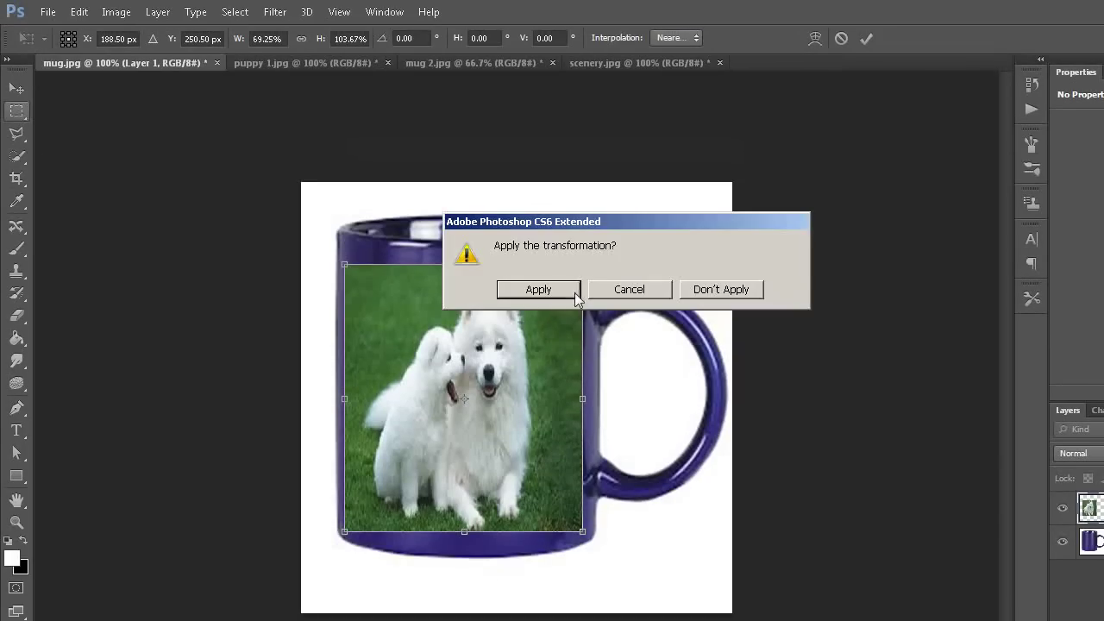
{"action": "left_click", "coordinate": [538, 289]}
{"action": "left_click", "coordinate": [78, 11]}
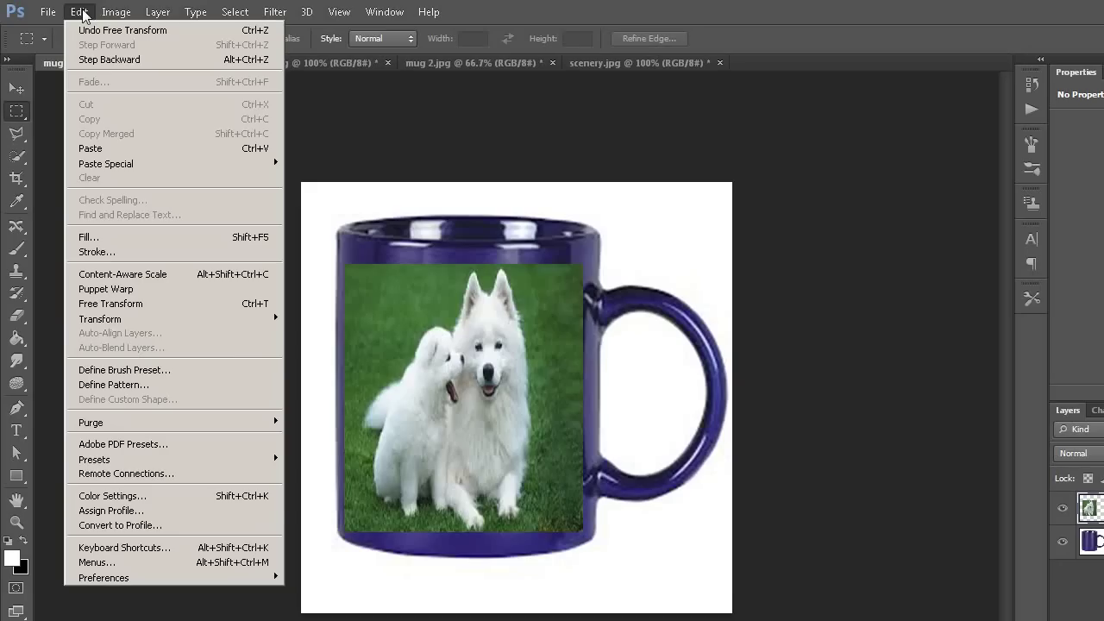
{"action": "mouse_move", "coordinate": [100, 318]}
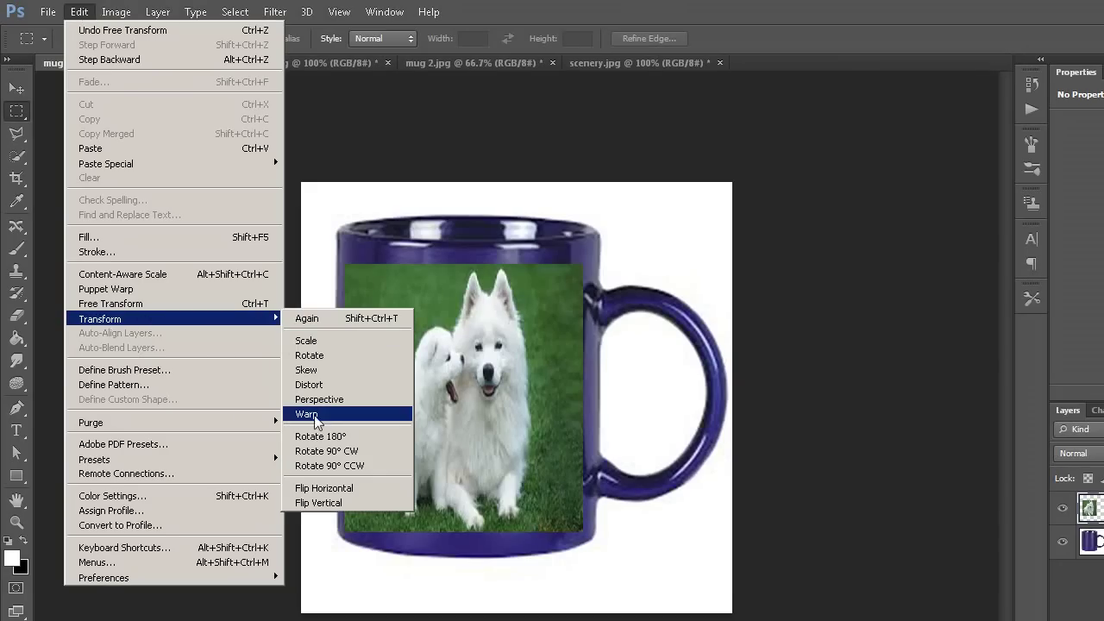
Warp the puppy photo's top and bottom edges to follow the mug's curved rim and base
{"action": "left_click", "coordinate": [307, 414]}
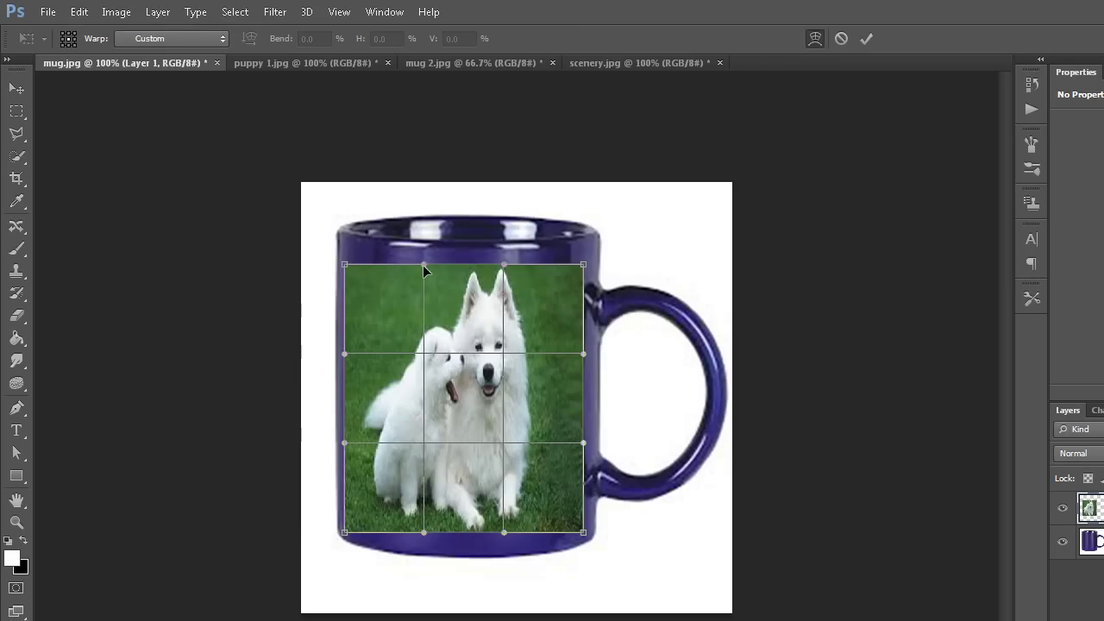
{"action": "left_click_drag", "start_coordinate": [422, 266], "coordinate": [424, 275]}
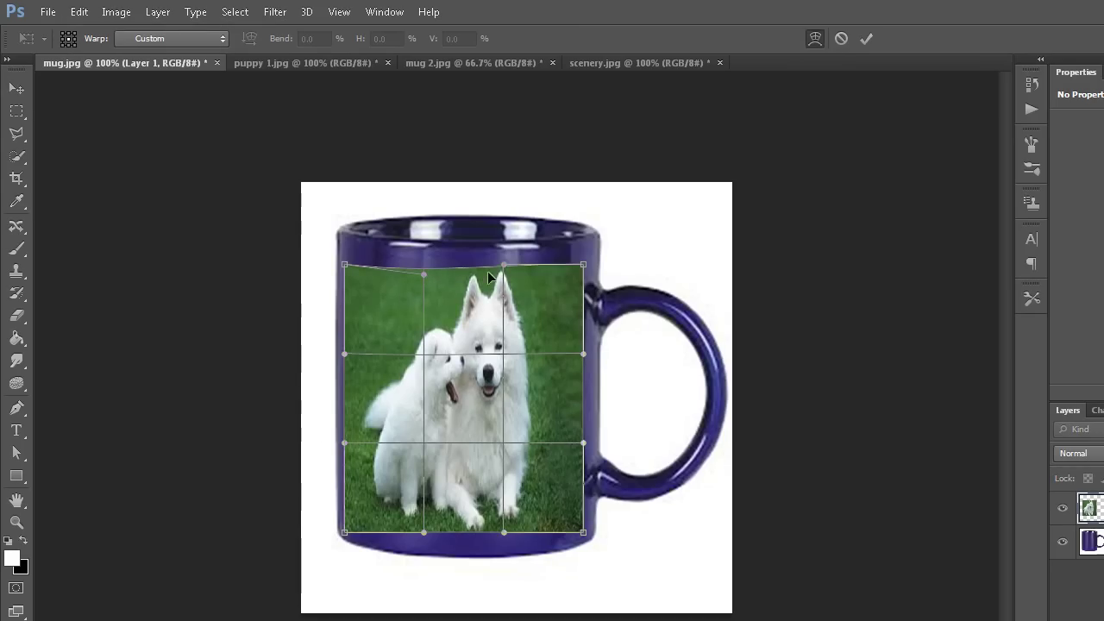
{"action": "left_click_drag", "start_coordinate": [502, 266], "coordinate": [503, 275]}
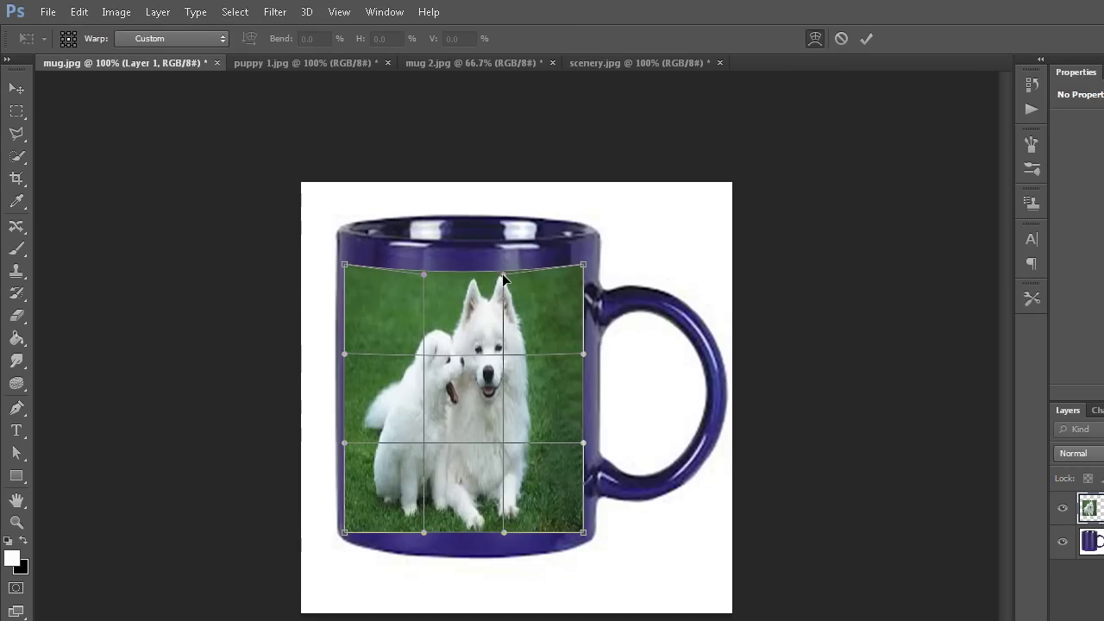
{"action": "left_click_drag", "start_coordinate": [425, 467], "coordinate": [426, 461]}
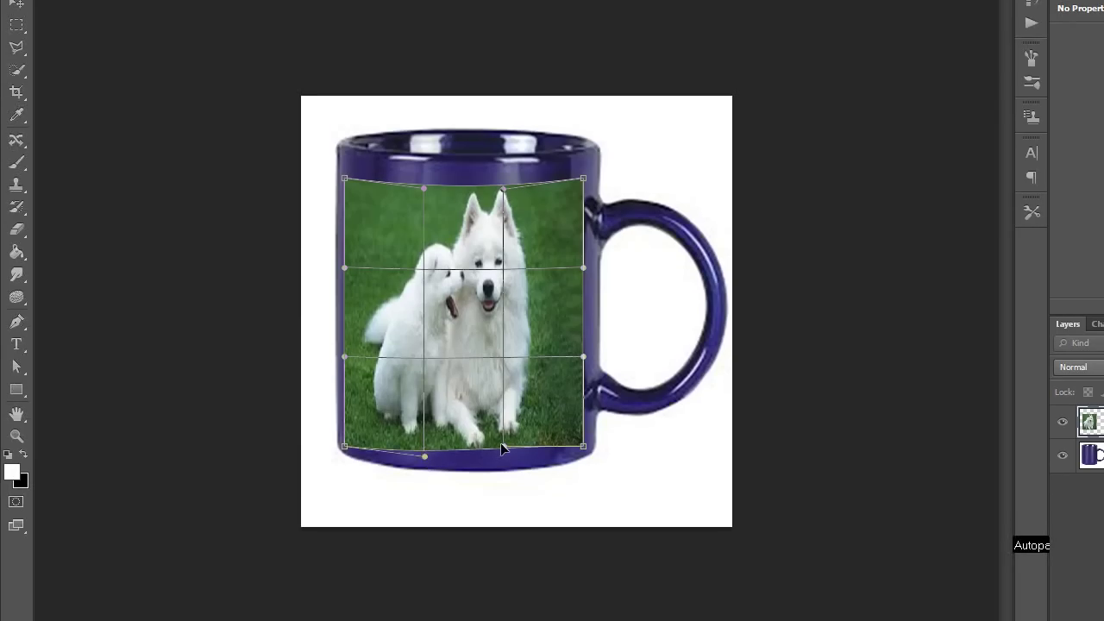
{"action": "left_click_drag", "start_coordinate": [500, 445], "coordinate": [505, 465]}
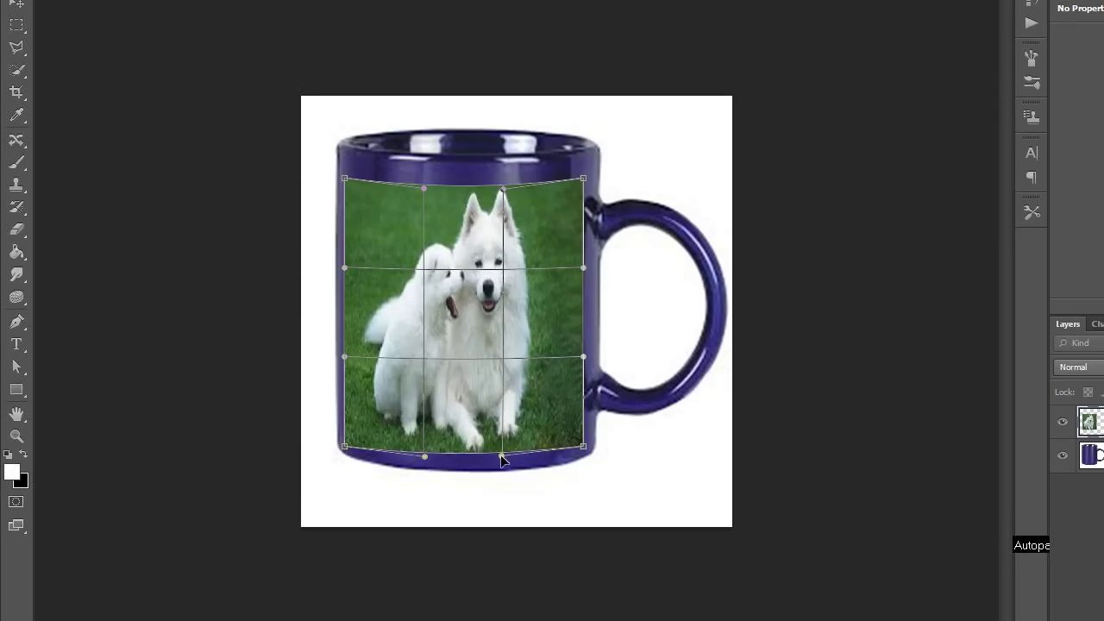
{"action": "left_click_drag", "start_coordinate": [346, 450], "coordinate": [346, 441]}
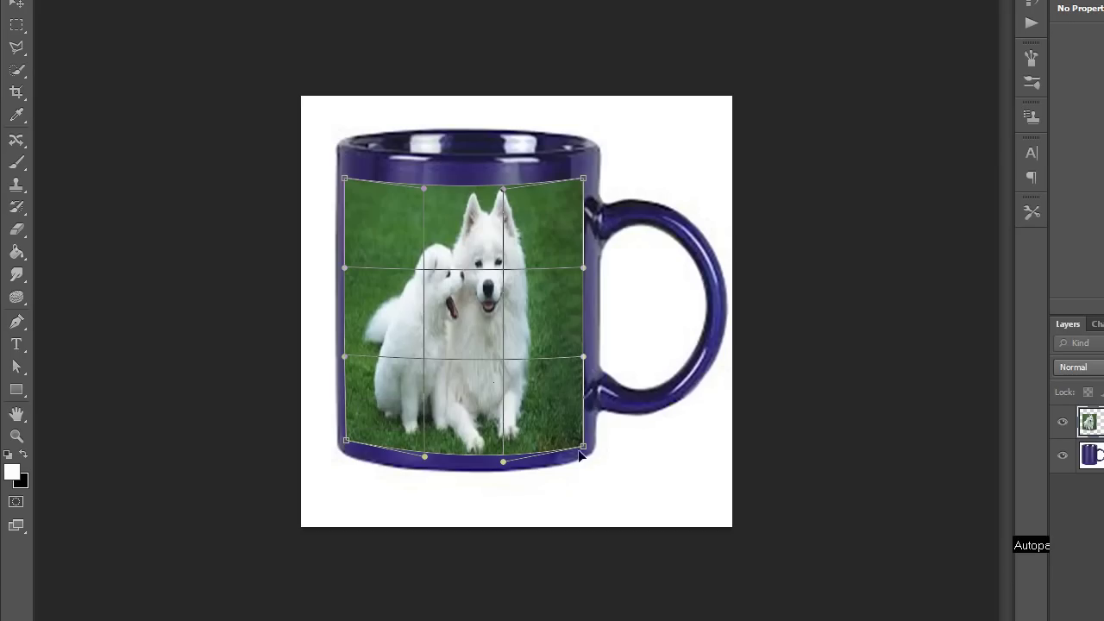
{"action": "left_click_drag", "start_coordinate": [585, 450], "coordinate": [583, 444]}
{"action": "left_click", "coordinate": [16, 110]}
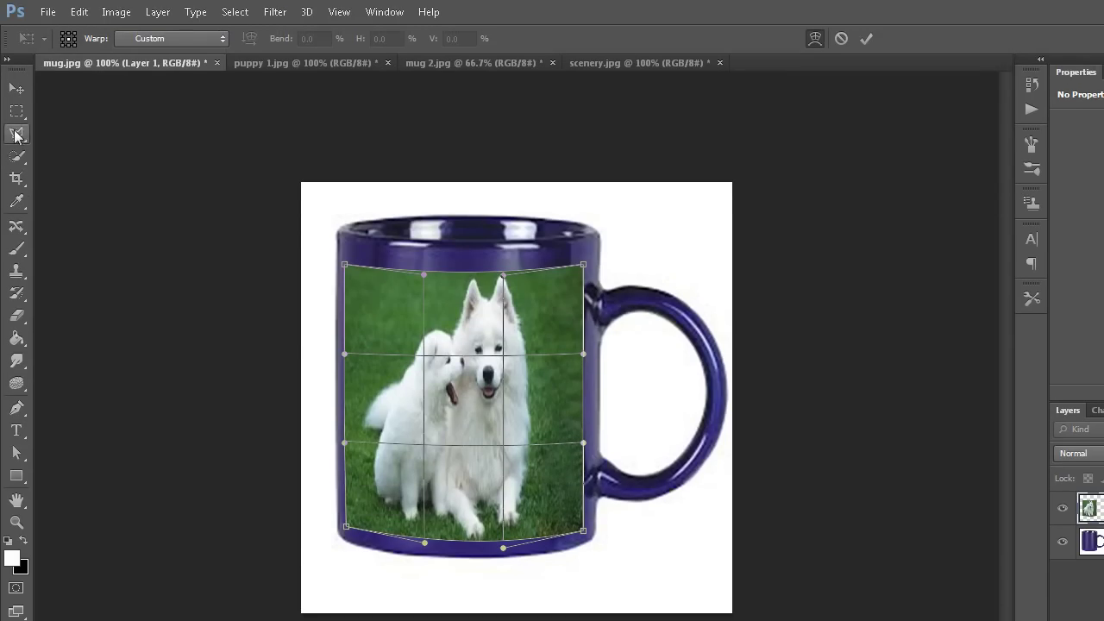
{"action": "left_click", "coordinate": [521, 289]}
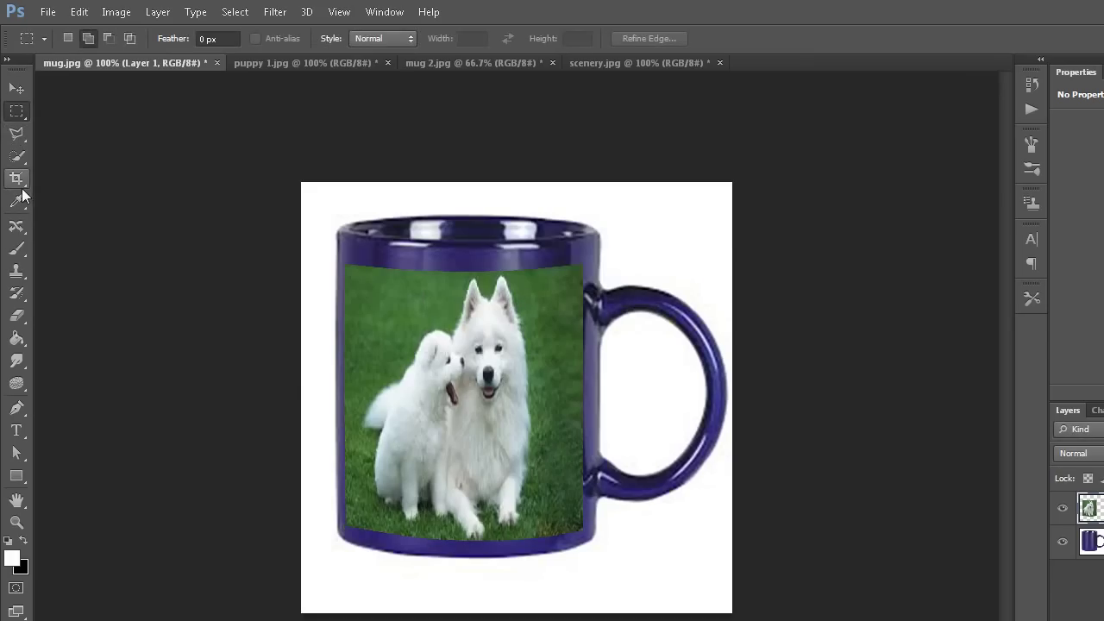
{"action": "right_click", "coordinate": [16, 156]}
Quick-select both white dogs, then subtract the grass near their feet with a smaller brush
{"action": "left_click", "coordinate": [86, 160]}
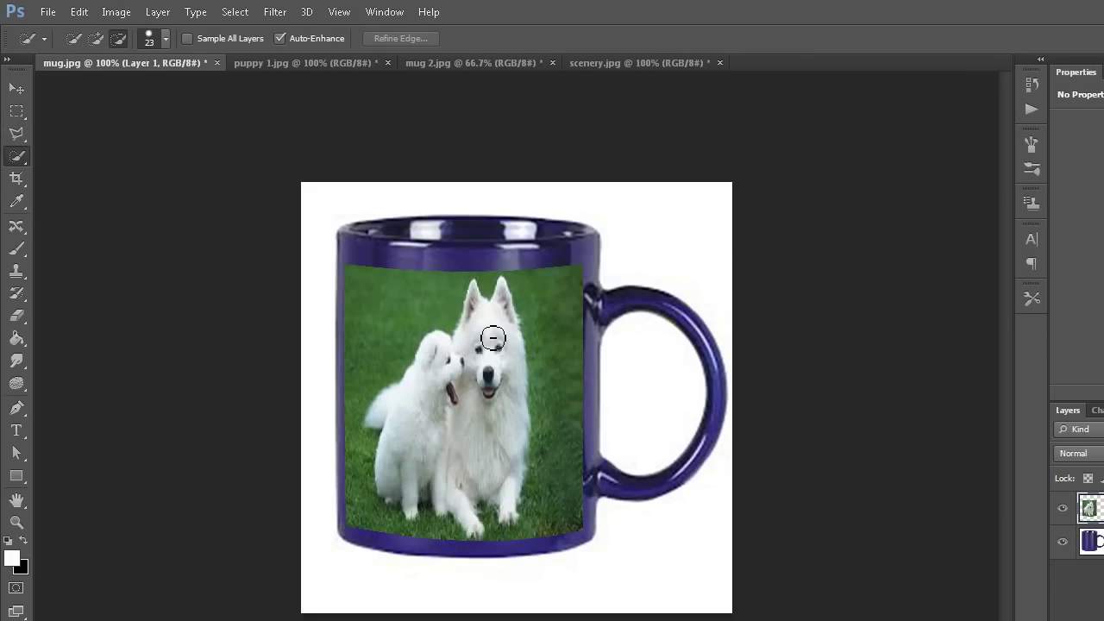
{"action": "left_click", "coordinate": [95, 38]}
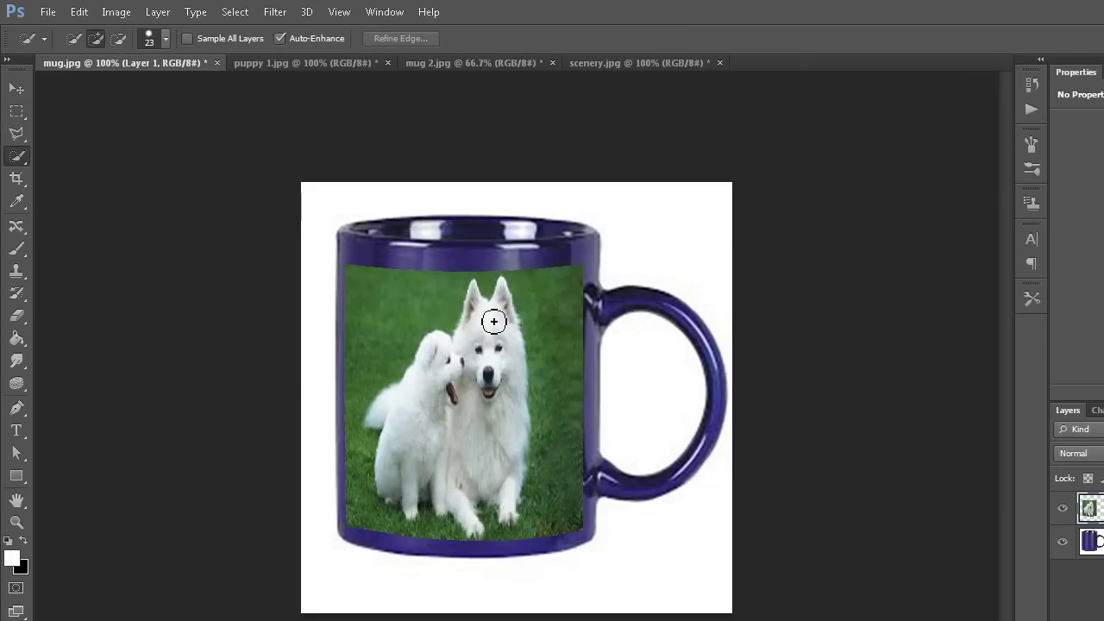
{"action": "left_click_drag", "start_coordinate": [493, 319], "coordinate": [434, 451]}
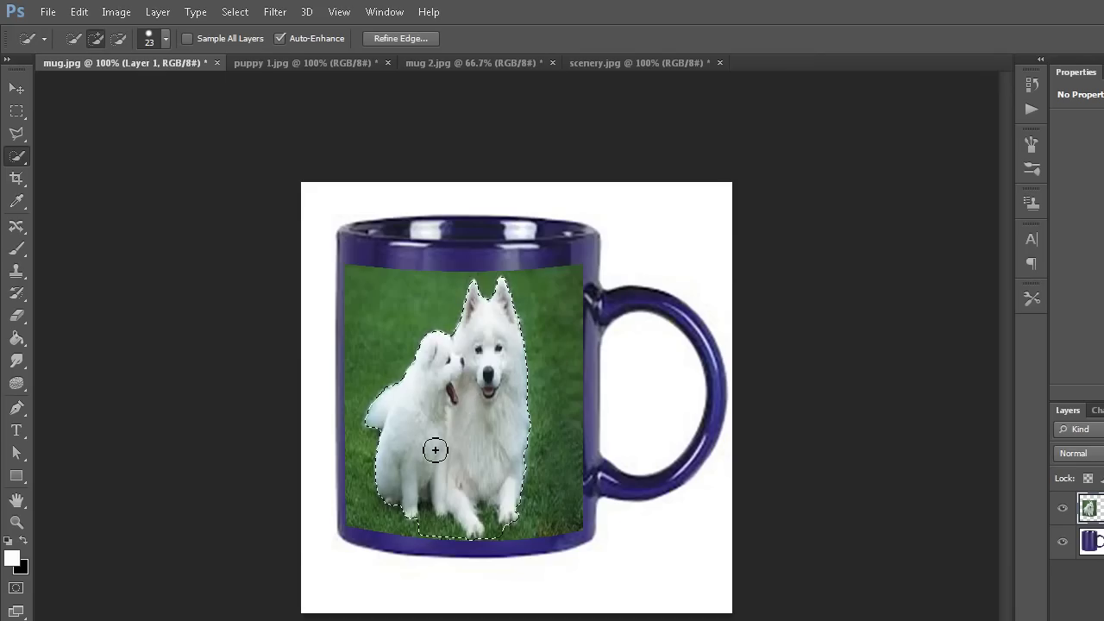
{"action": "left_click", "coordinate": [166, 39]}
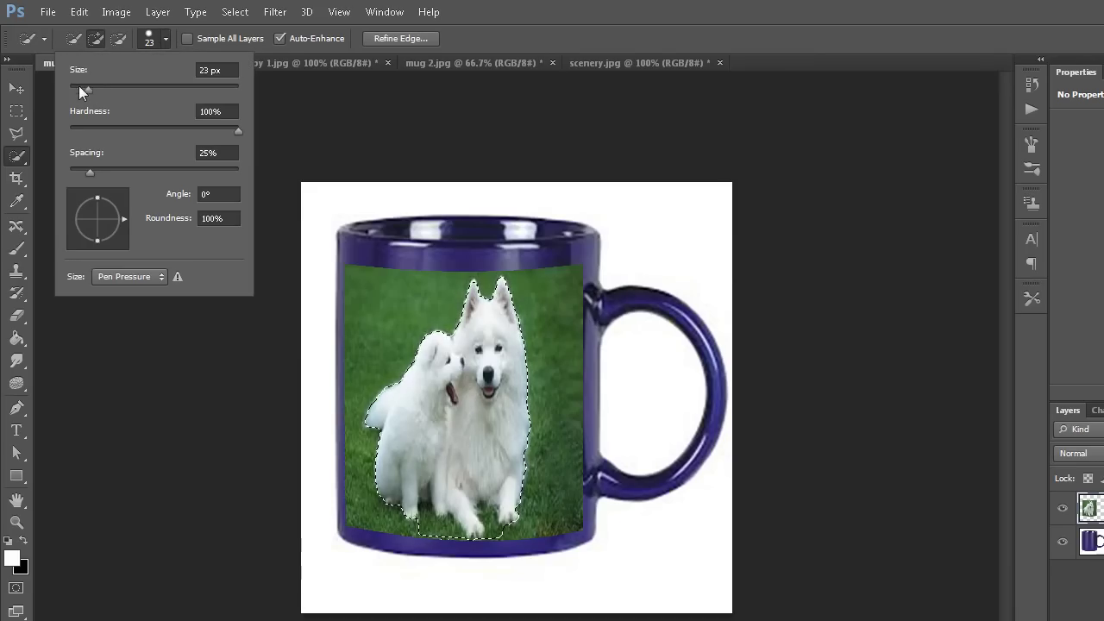
{"action": "key", "text": "Return"}
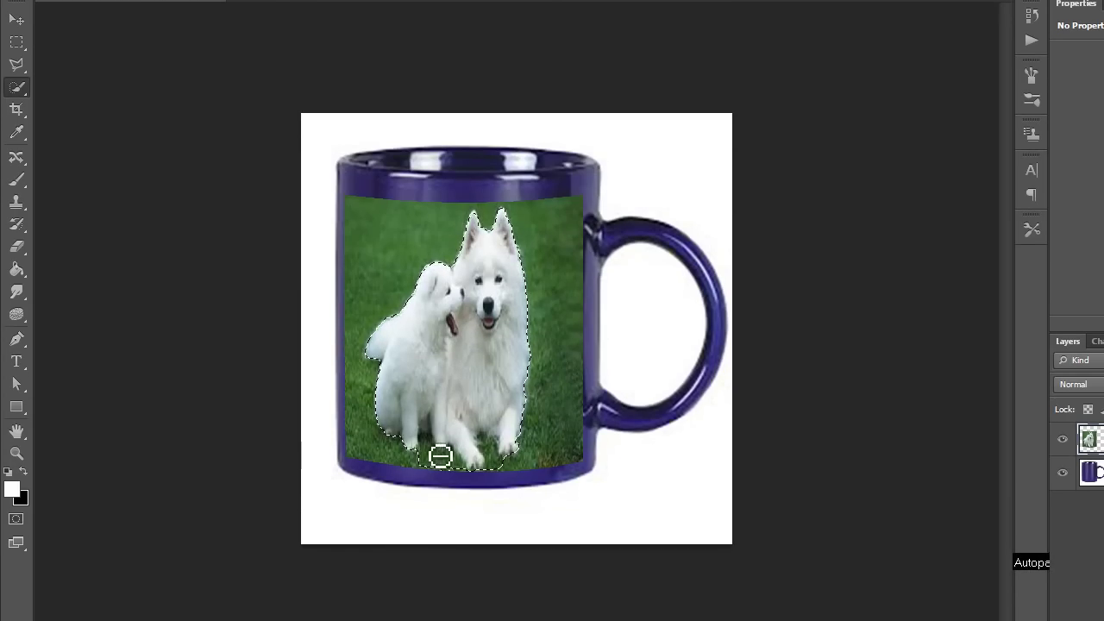
{"action": "left_click_drag", "start_coordinate": [449, 466], "coordinate": [506, 458]}
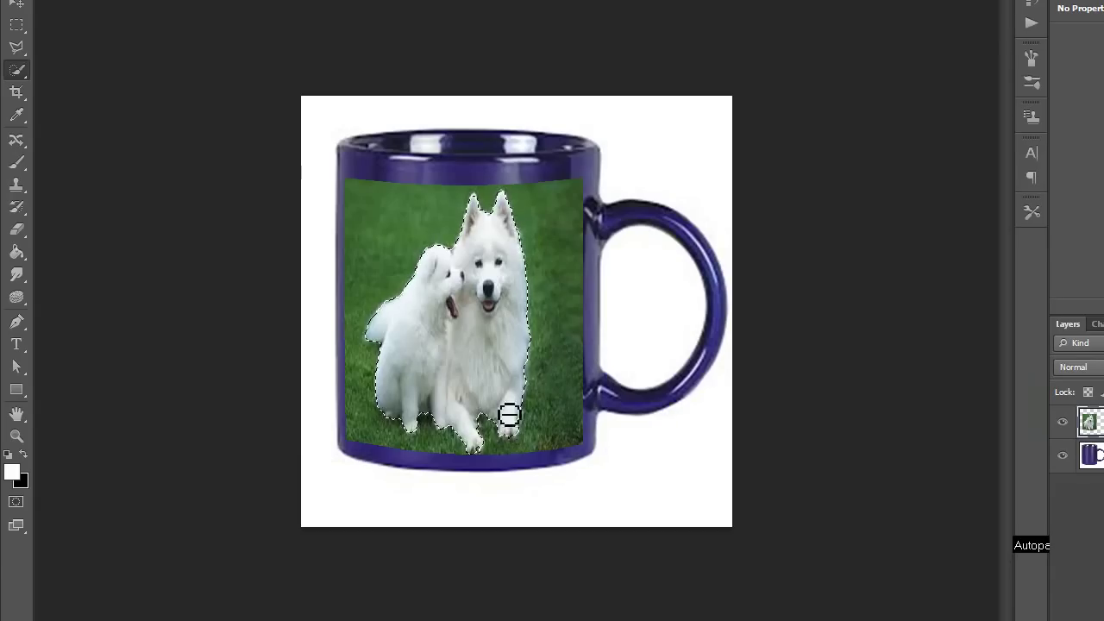
{"action": "left_click", "coordinate": [235, 12]}
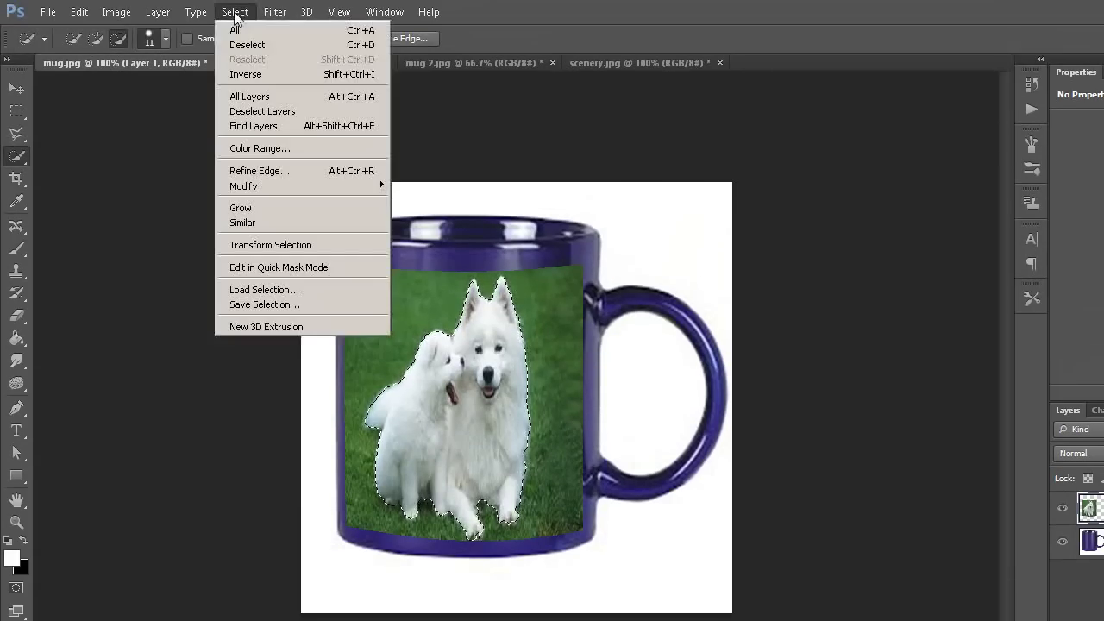
Delete everything except the two dogs, deselect, and lower Layer 1 to 90% opacity
{"action": "left_click", "coordinate": [246, 75]}
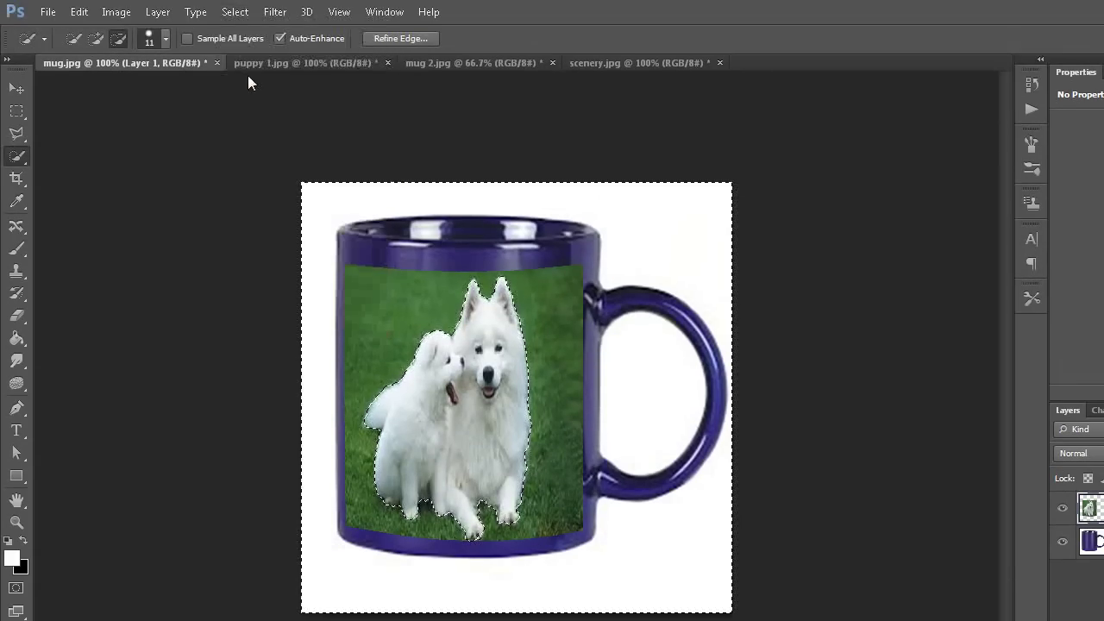
{"action": "key", "text": "Delete"}
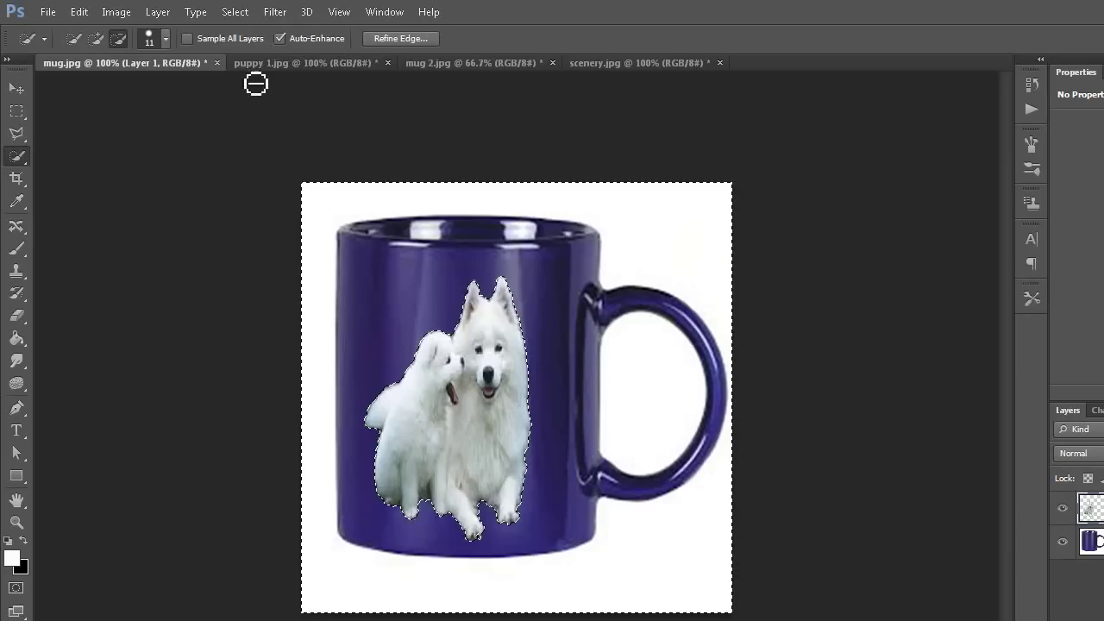
{"action": "left_click", "coordinate": [240, 14]}
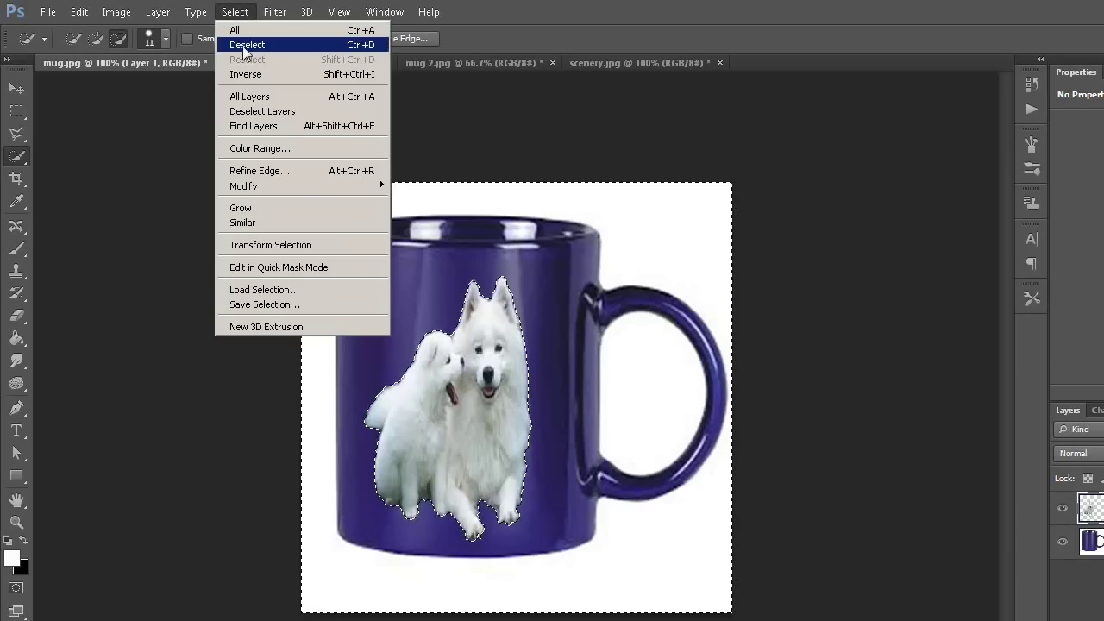
{"action": "left_click", "coordinate": [245, 49]}
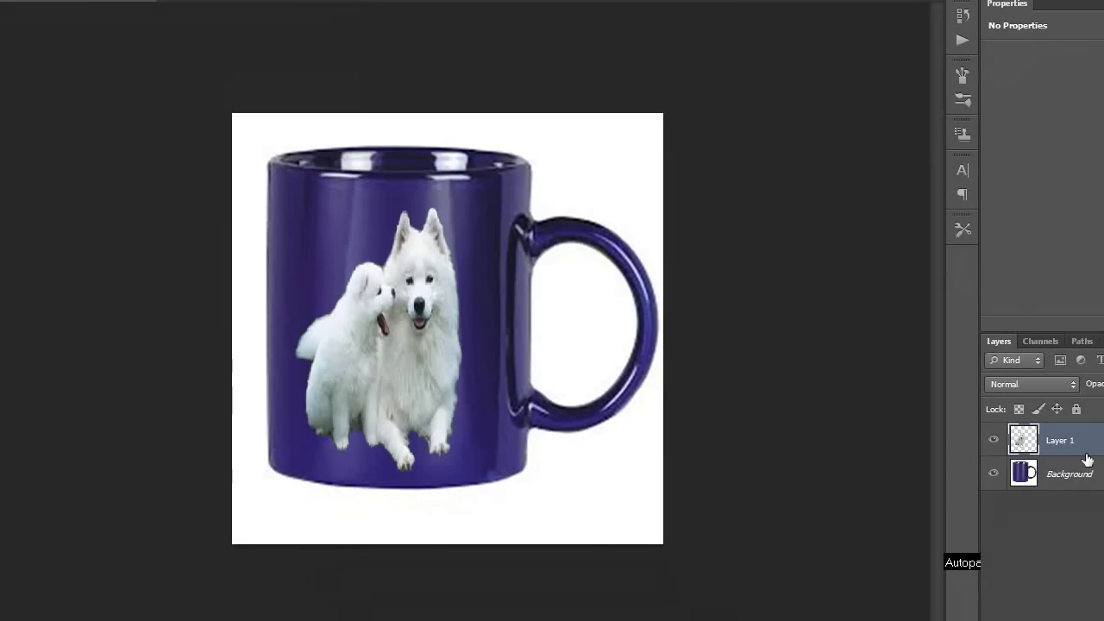
{"action": "left_click", "coordinate": [1092, 385]}
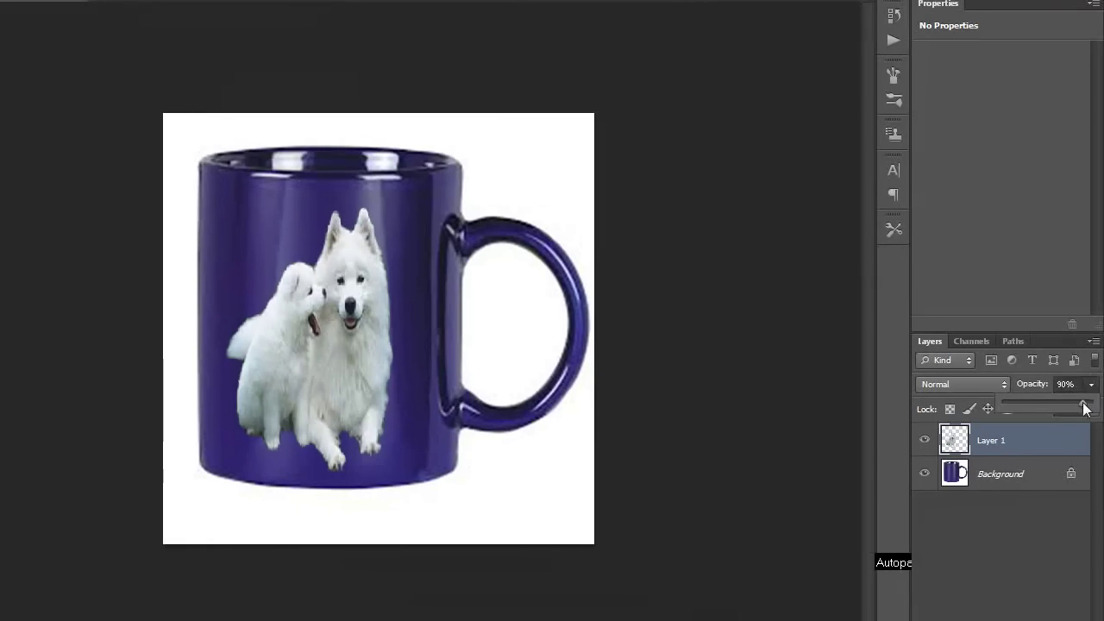
{"action": "left_click_drag", "start_coordinate": [1085, 407], "coordinate": [1078, 410]}
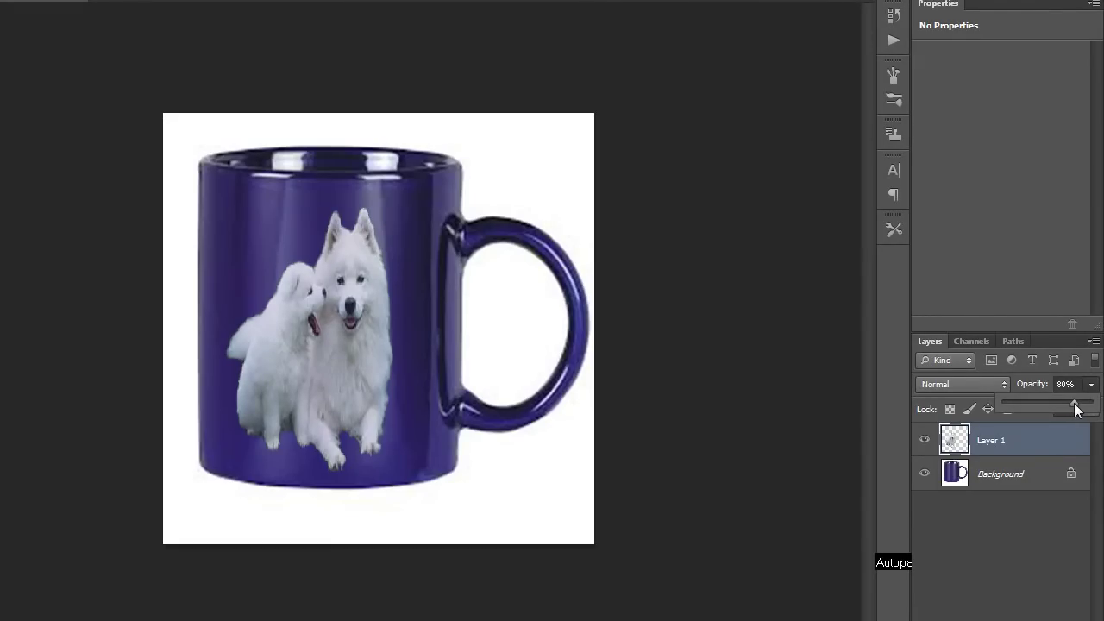
Set the puppies layer back to 100% opacity with the Overlay blend mode
{"action": "left_click_drag", "start_coordinate": [1084, 409], "coordinate": [1094, 408]}
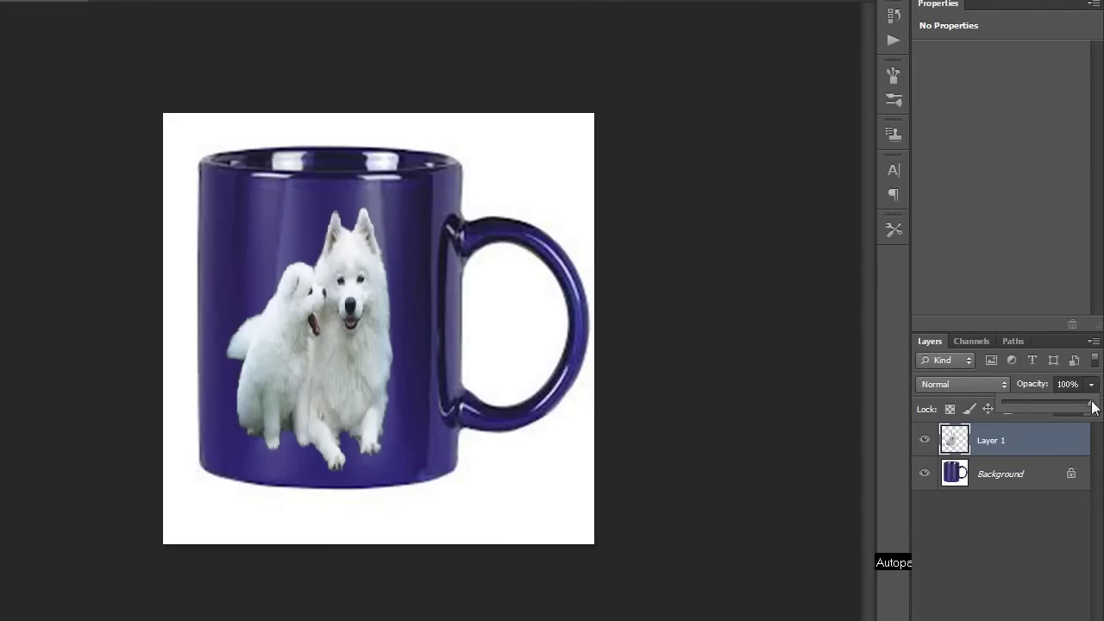
{"action": "left_click", "coordinate": [1005, 385]}
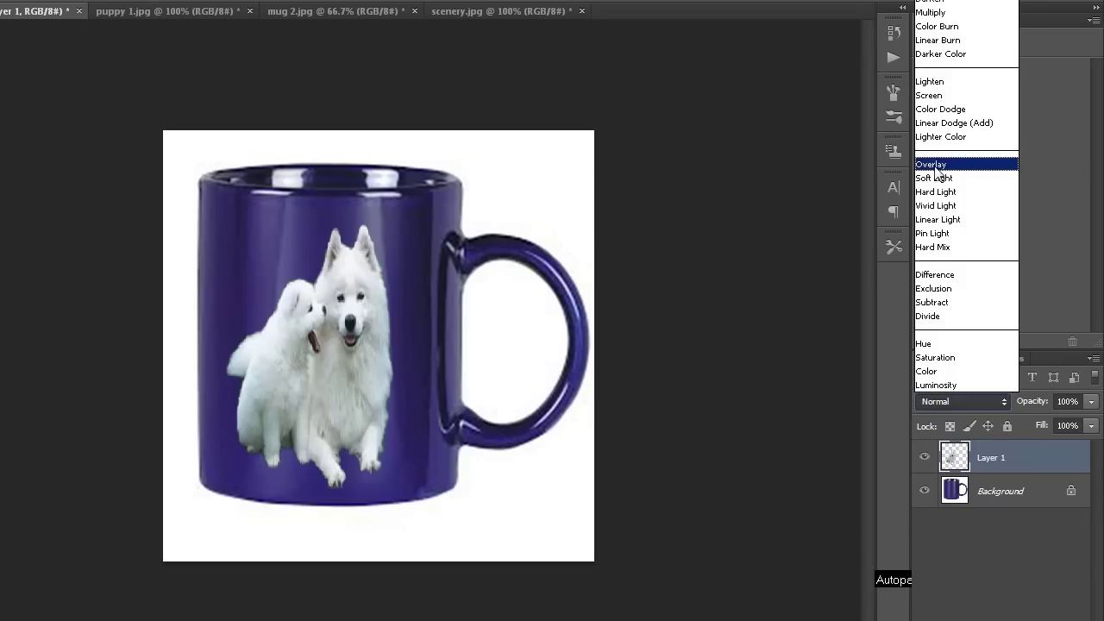
{"action": "left_click", "coordinate": [935, 166]}
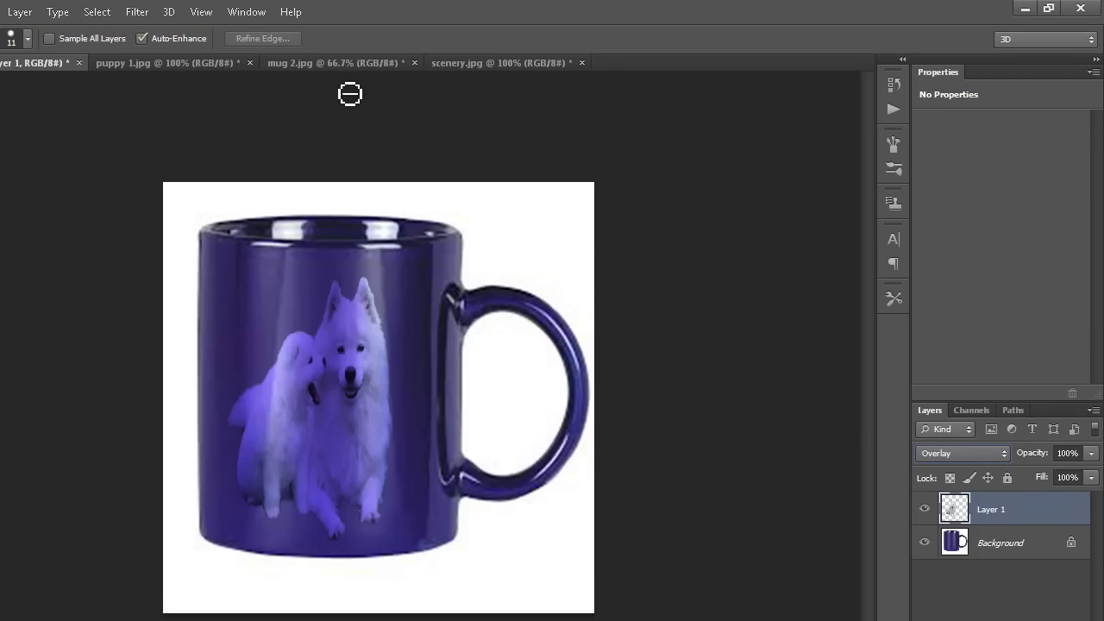
{"action": "left_click", "coordinate": [327, 62]}
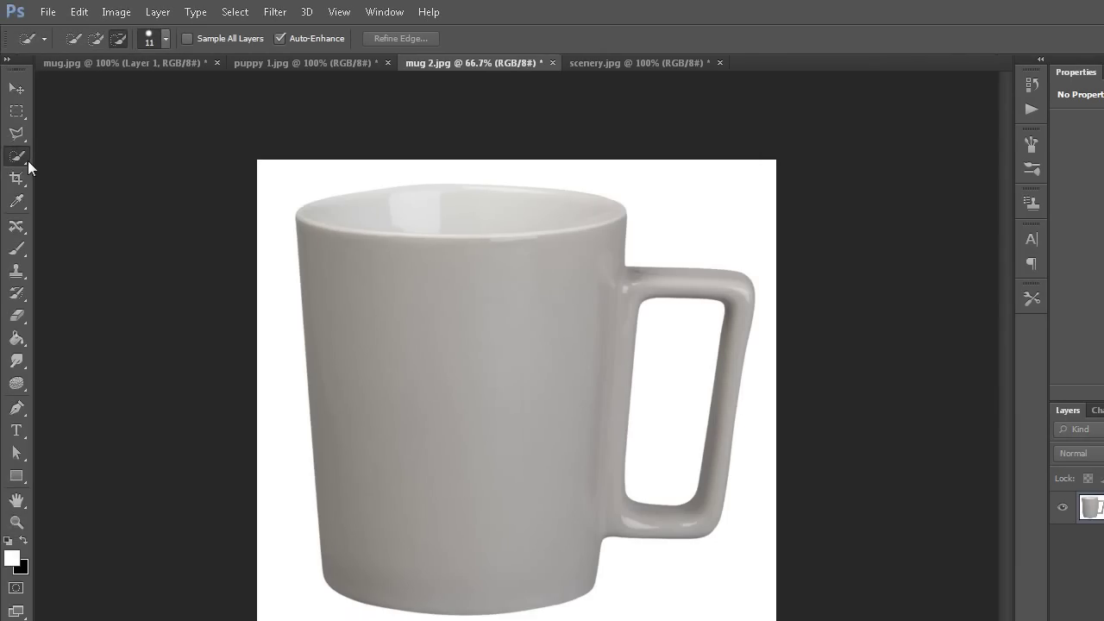
Select the grey mug's body with a 28 px Quick Selection brush
{"action": "right_click", "coordinate": [19, 158]}
{"action": "left_click", "coordinate": [114, 161]}
{"action": "left_click", "coordinate": [166, 39]}
{"action": "left_click", "coordinate": [92, 89]}
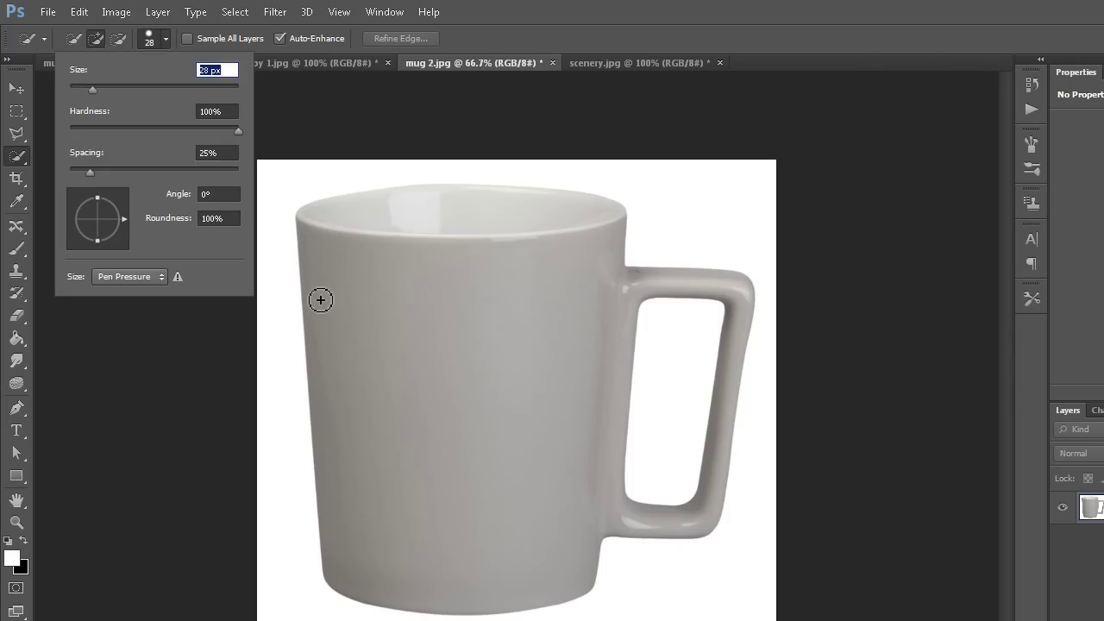
{"action": "left_click", "coordinate": [323, 259]}
{"action": "mouse_move", "coordinate": [324, 259]}
{"action": "left_mouse_down"}
{"action": "mouse_move", "coordinate": [451, 475]}
{"action": "mouse_move", "coordinate": [650, 211]}
{"action": "left_mouse_up"}
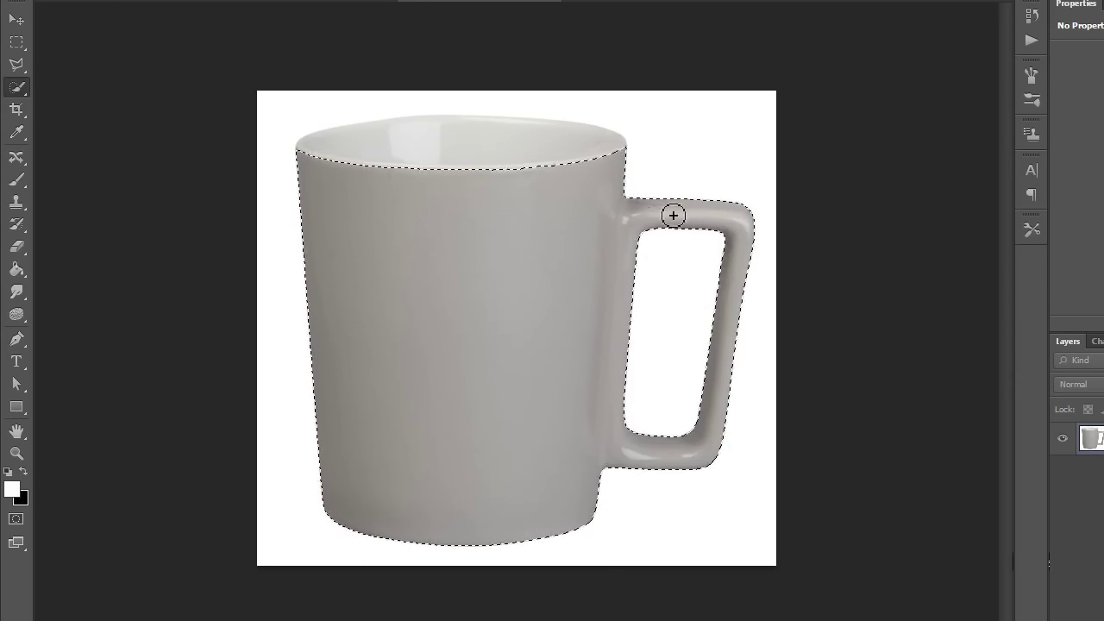
Subtract the handle from the selection and copy the mug body to a new Layer 1
{"action": "left_click", "coordinate": [119, 38]}
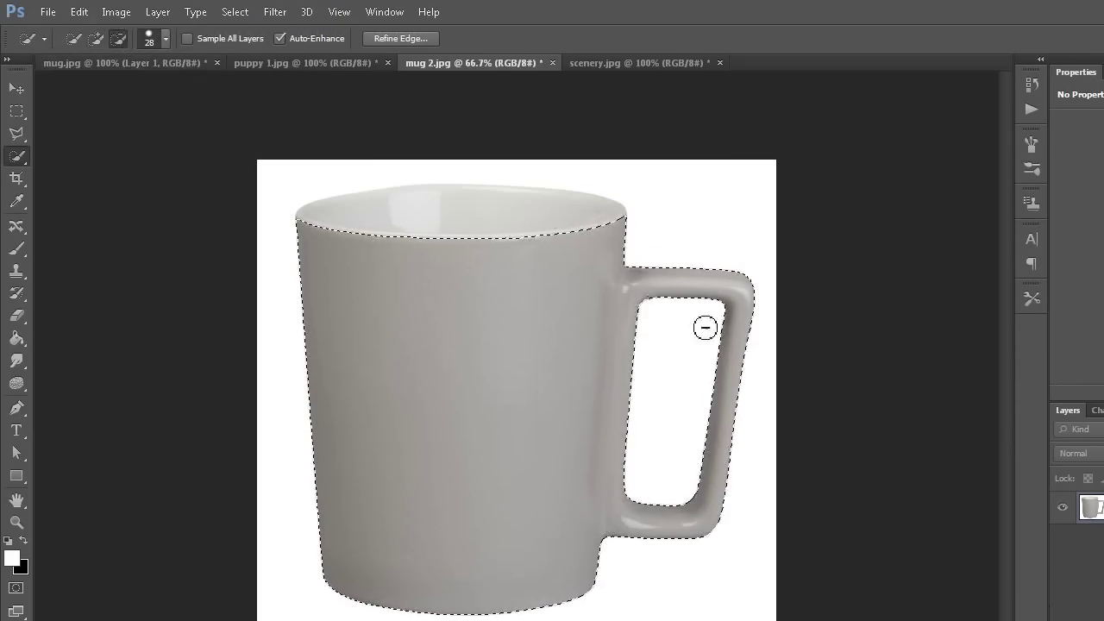
{"action": "left_click_drag", "start_coordinate": [637, 283], "coordinate": [635, 328]}
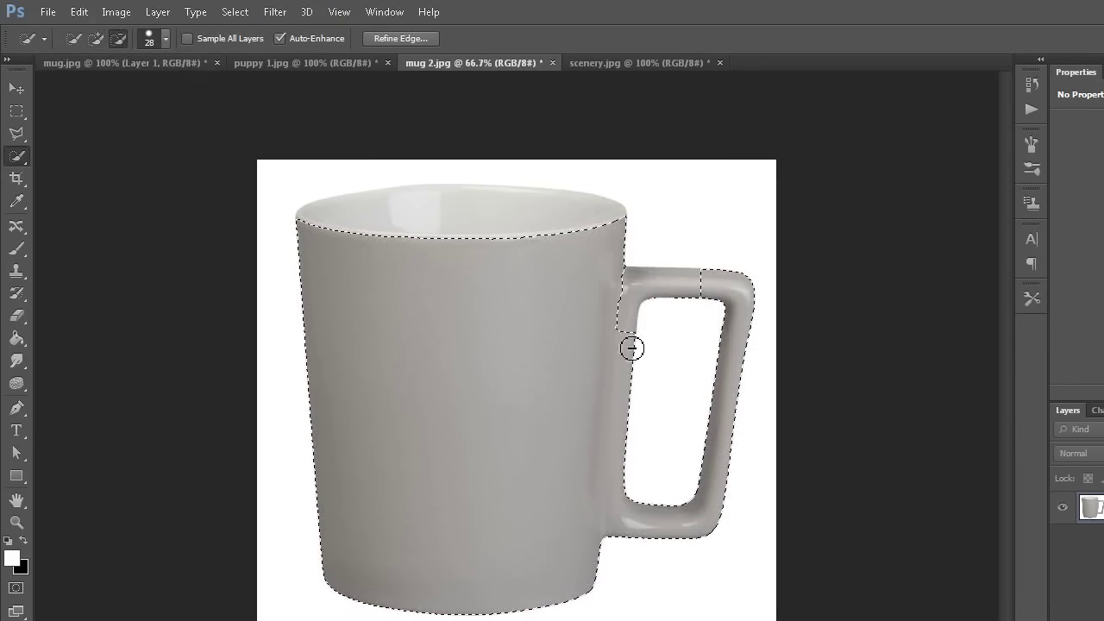
{"action": "left_click", "coordinate": [629, 457]}
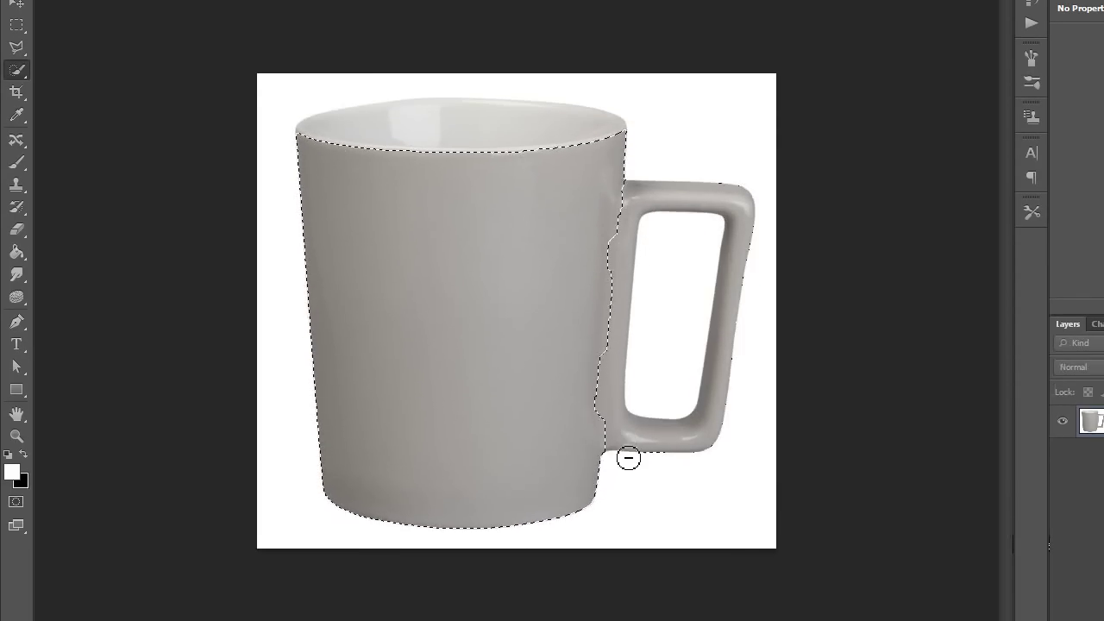
{"action": "mouse_move", "coordinate": [691, 441]}
{"action": "left_mouse_down"}
{"action": "mouse_move", "coordinate": [757, 176]}
{"action": "mouse_move", "coordinate": [722, 184]}
{"action": "mouse_move", "coordinate": [756, 241]}
{"action": "mouse_move", "coordinate": [728, 427]}
{"action": "left_mouse_up"}
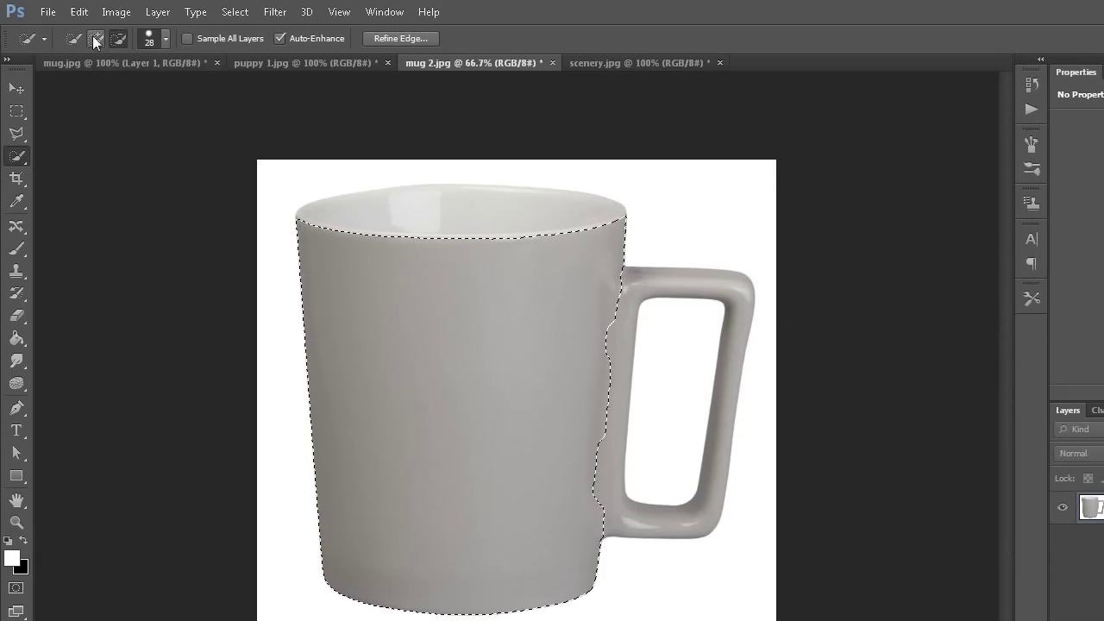
{"action": "mouse_move", "coordinate": [581, 429]}
{"action": "left_mouse_down"}
{"action": "mouse_move", "coordinate": [616, 323]}
{"action": "mouse_move", "coordinate": [608, 353]}
{"action": "left_mouse_up"}
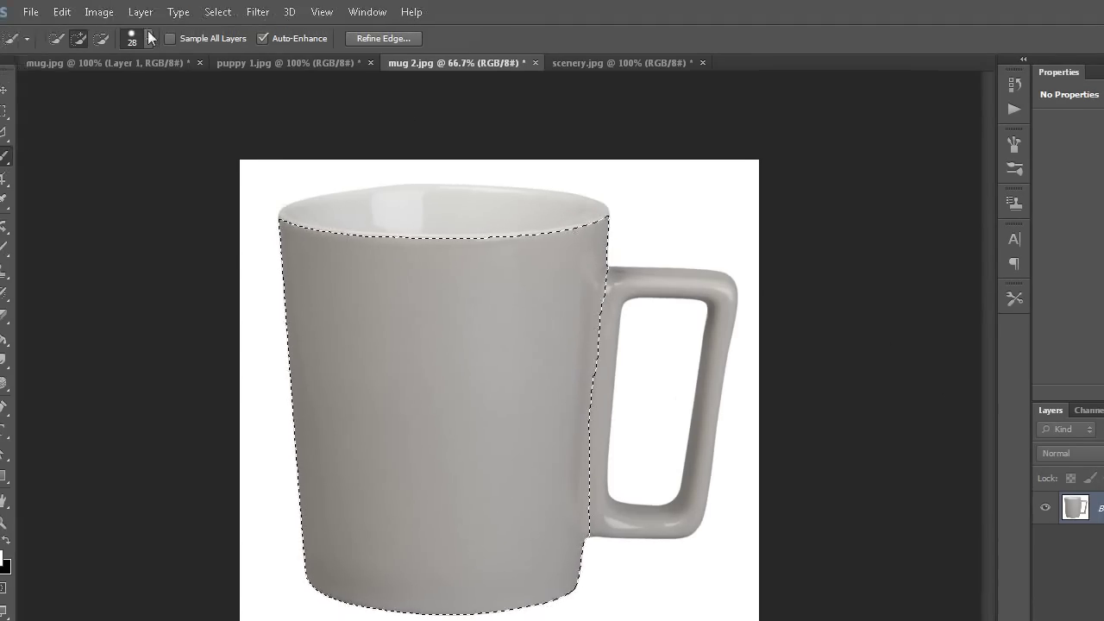
{"action": "left_click", "coordinate": [158, 12]}
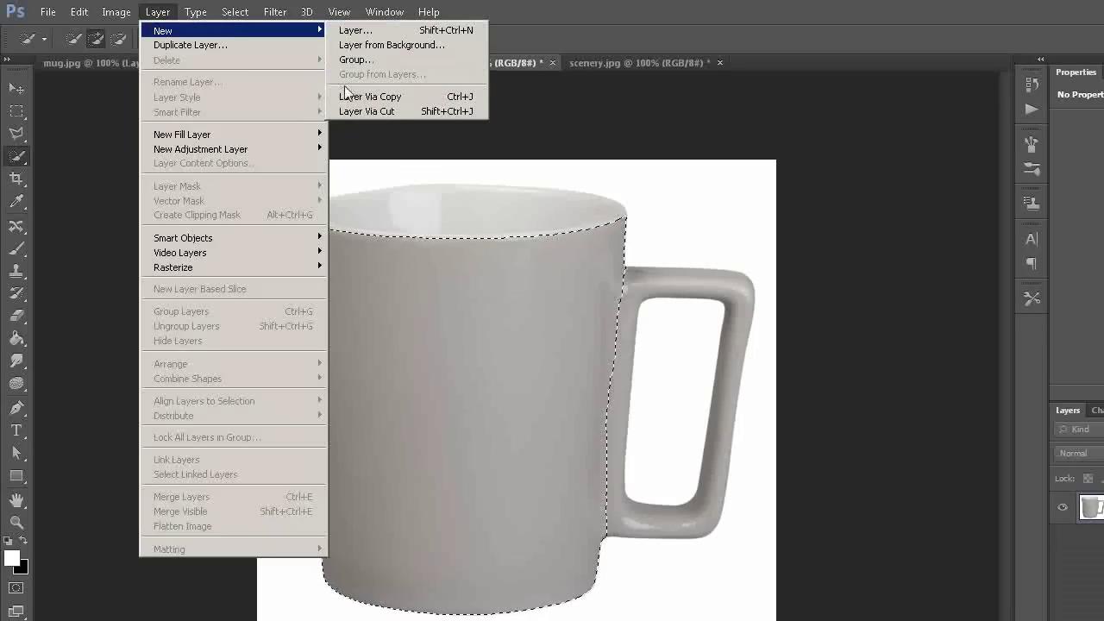
{"action": "left_click", "coordinate": [354, 97]}
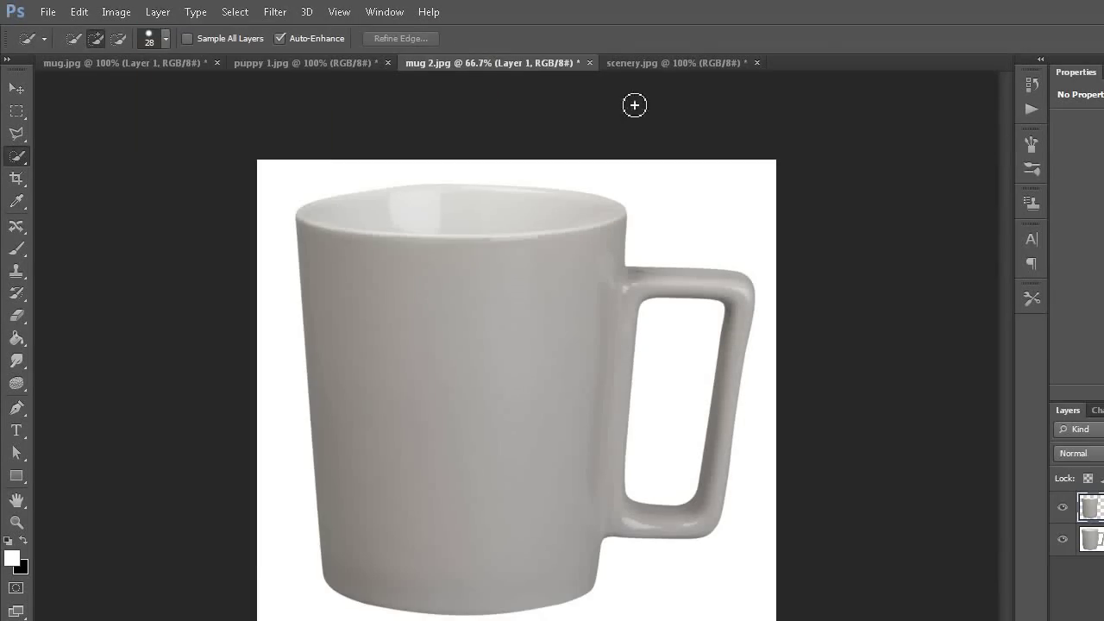
Copy all of scenery.jpg and paste it into mug 2.jpg as Layer 2
{"action": "left_click", "coordinate": [685, 64]}
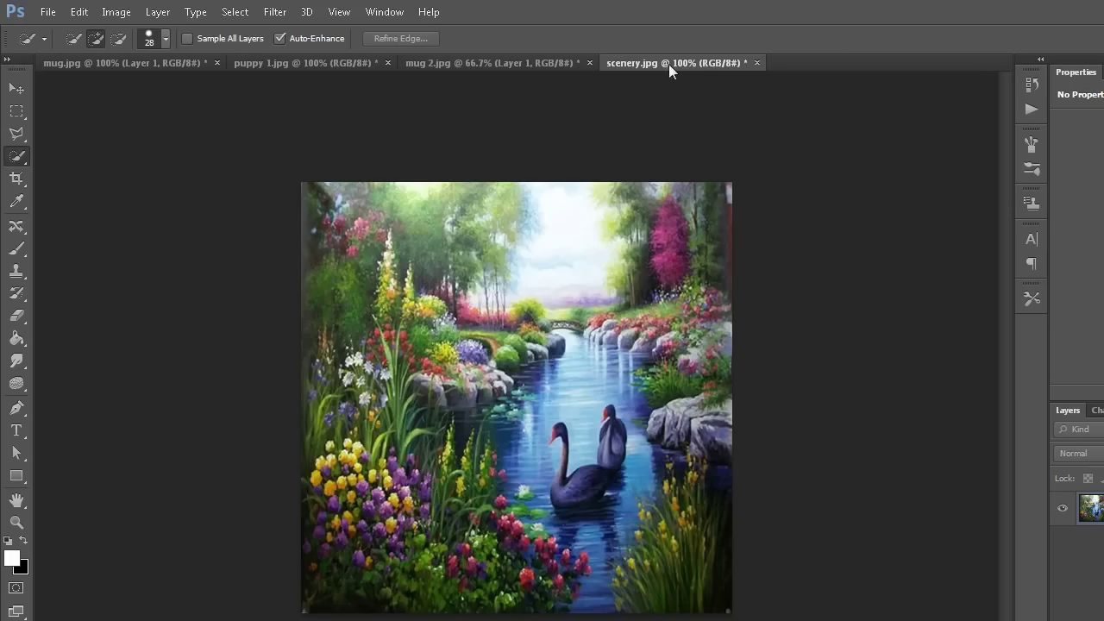
{"action": "left_click", "coordinate": [240, 14]}
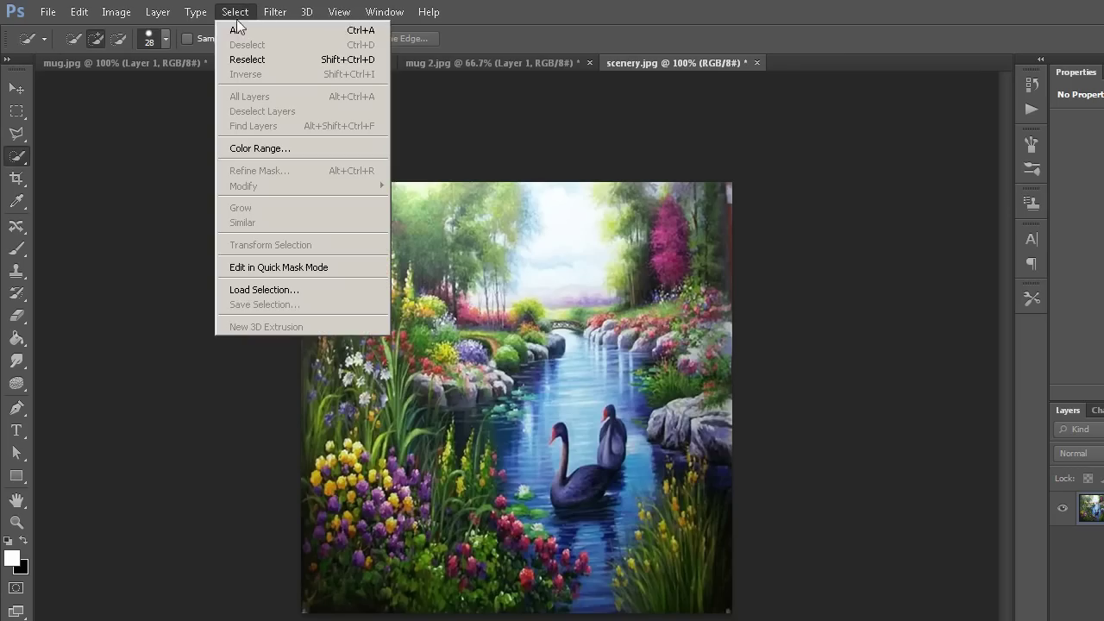
{"action": "left_click", "coordinate": [235, 30]}
{"action": "left_click", "coordinate": [79, 13]}
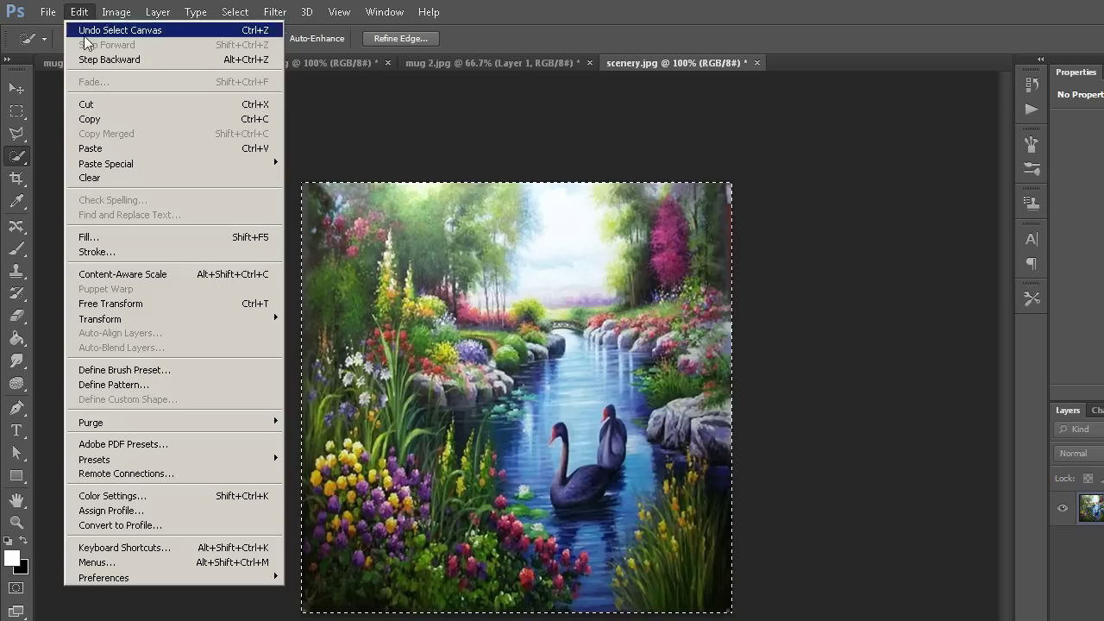
{"action": "left_click", "coordinate": [86, 119]}
{"action": "left_click", "coordinate": [450, 62]}
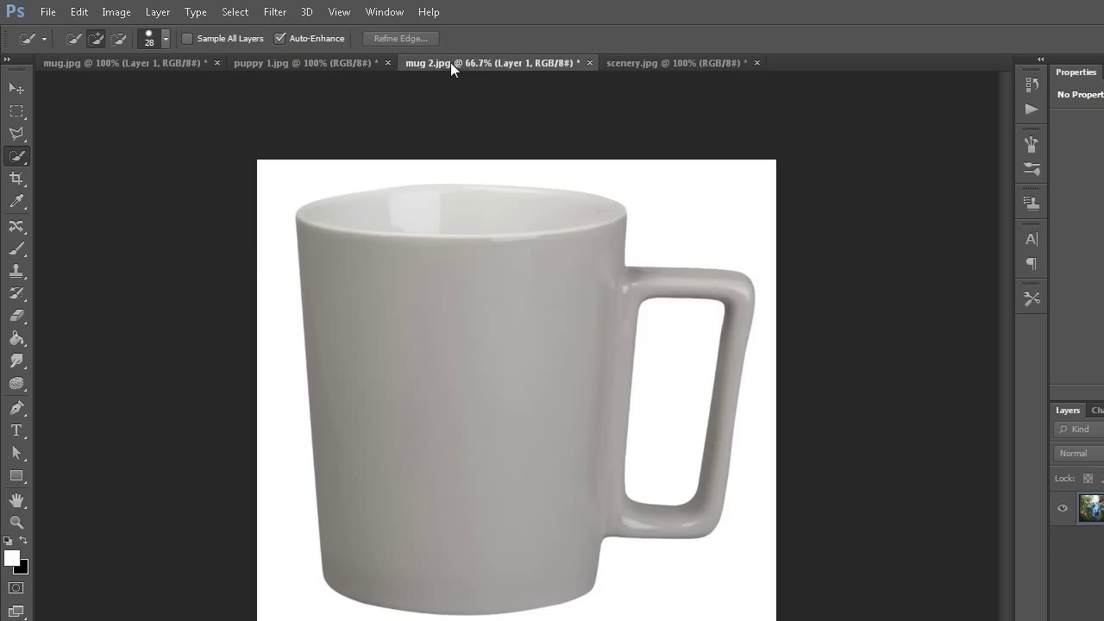
{"action": "left_click", "coordinate": [79, 12]}
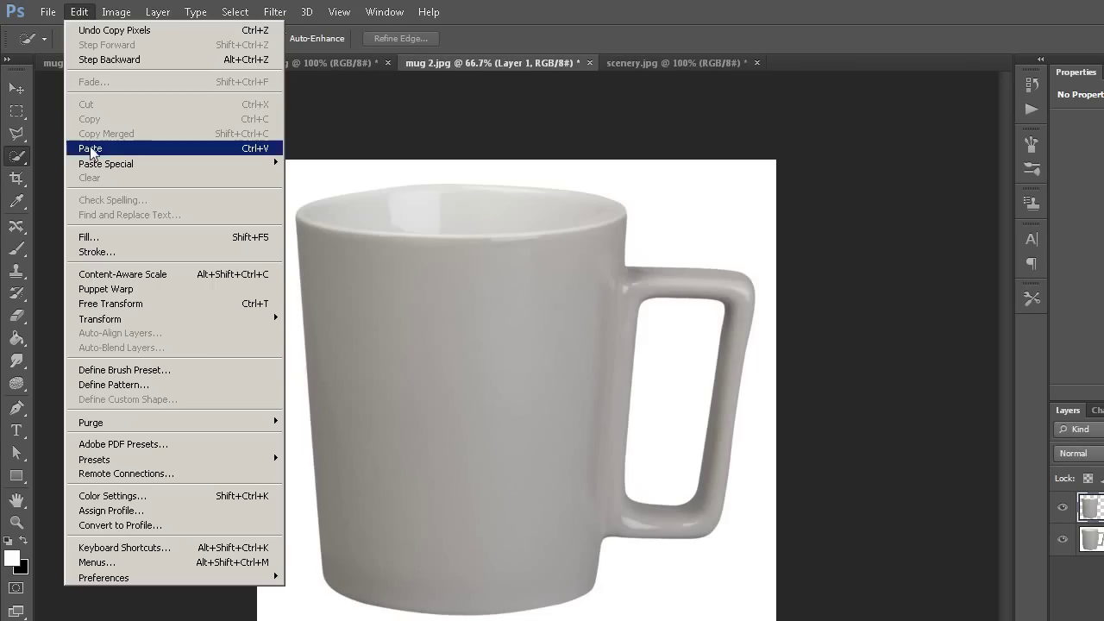
{"action": "left_click", "coordinate": [89, 148]}
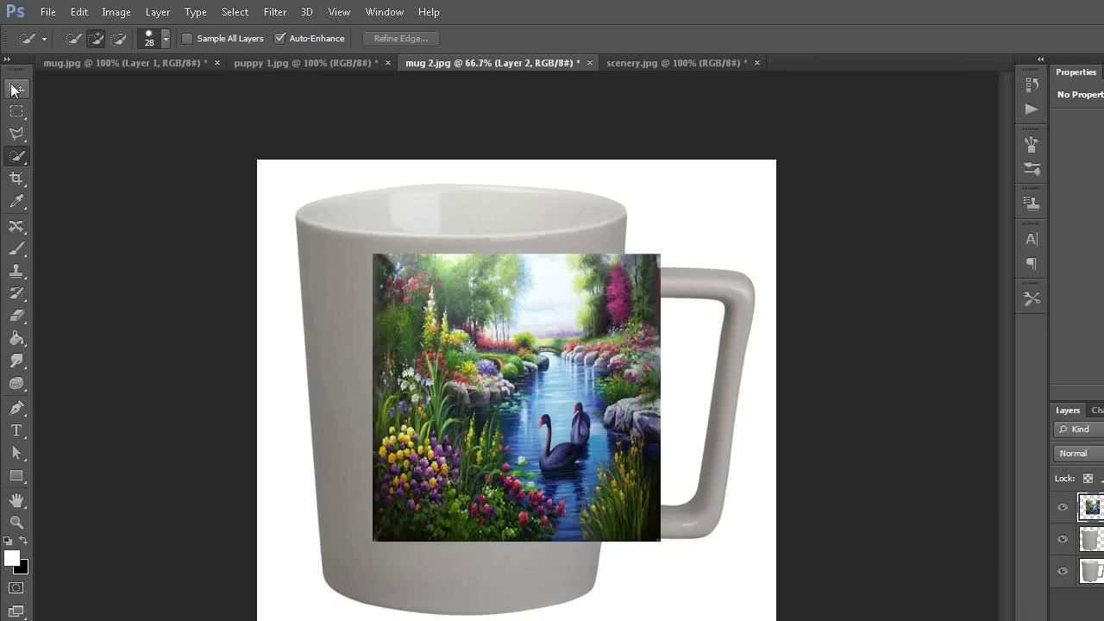
Scale the scenery layer to 135% width and about 143% height to cover the mug
{"action": "left_click", "coordinate": [14, 90]}
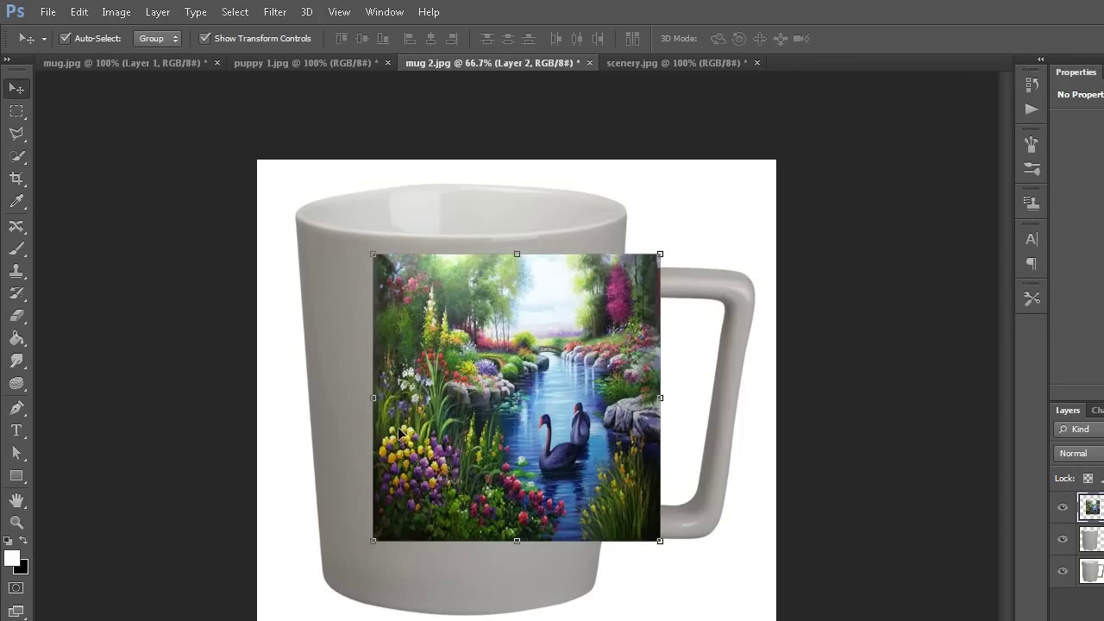
{"action": "left_click_drag", "start_coordinate": [378, 398], "coordinate": [272, 398]}
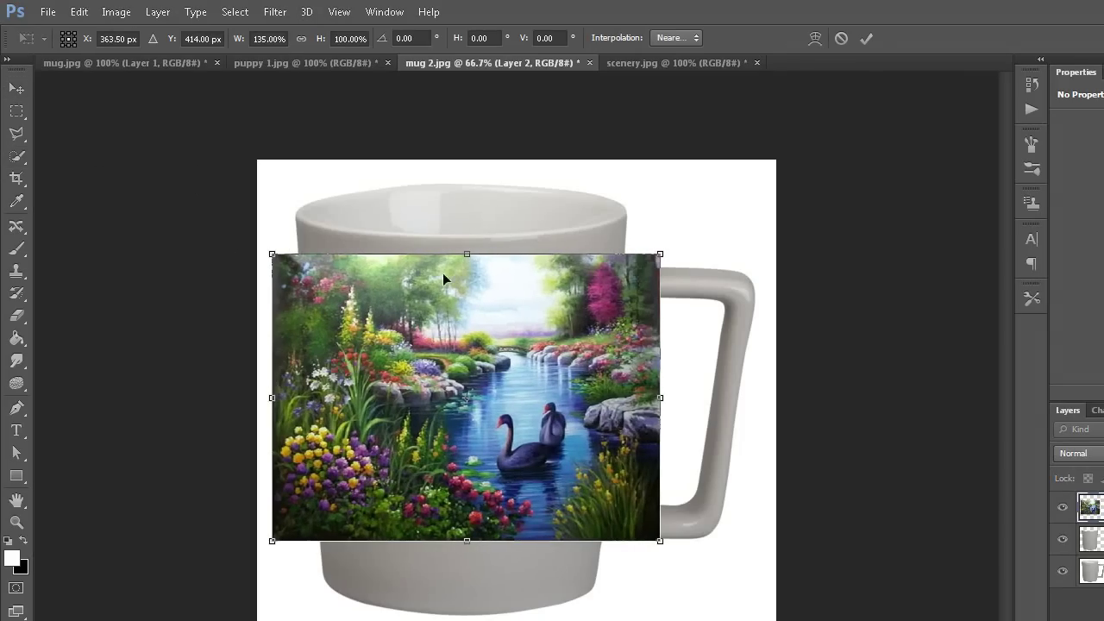
{"action": "left_click_drag", "start_coordinate": [464, 252], "coordinate": [465, 215]}
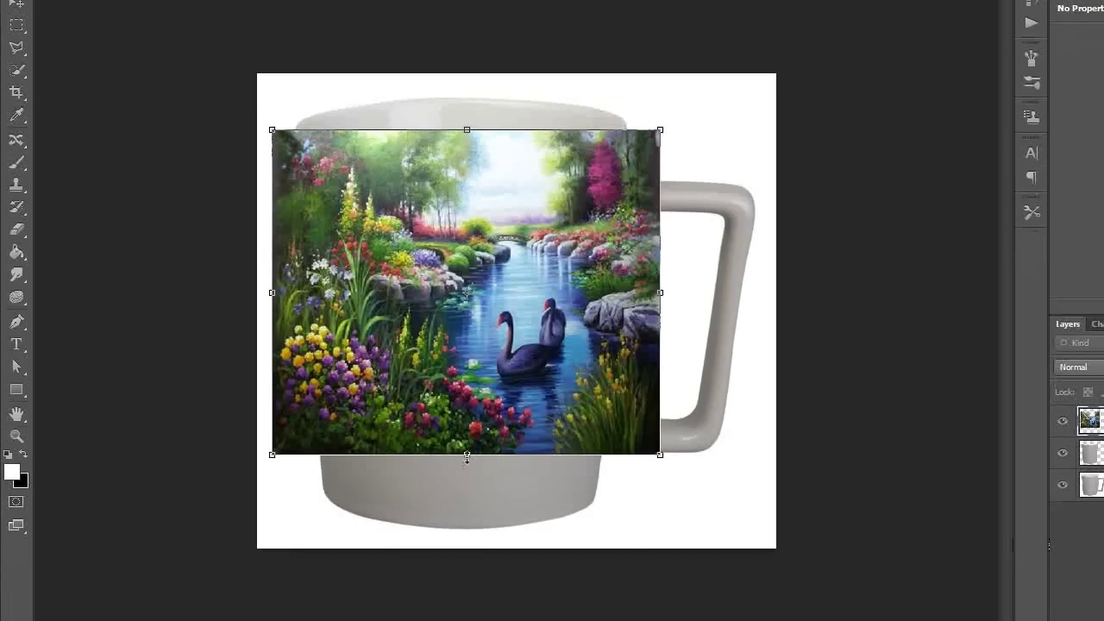
{"action": "left_click_drag", "start_coordinate": [467, 458], "coordinate": [467, 471]}
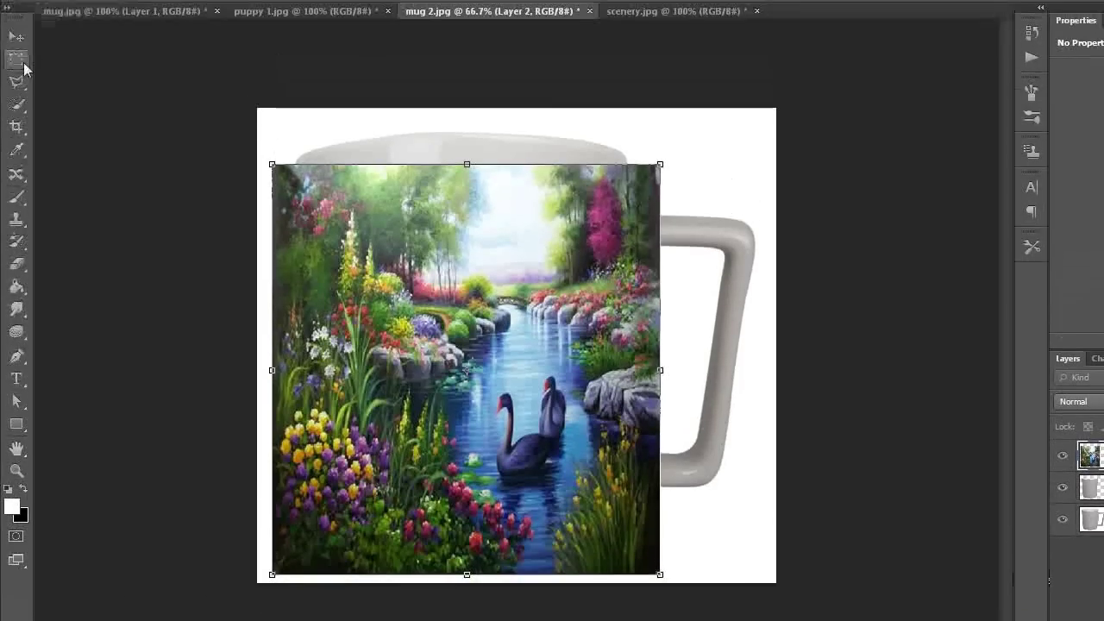
{"action": "left_click", "coordinate": [18, 110]}
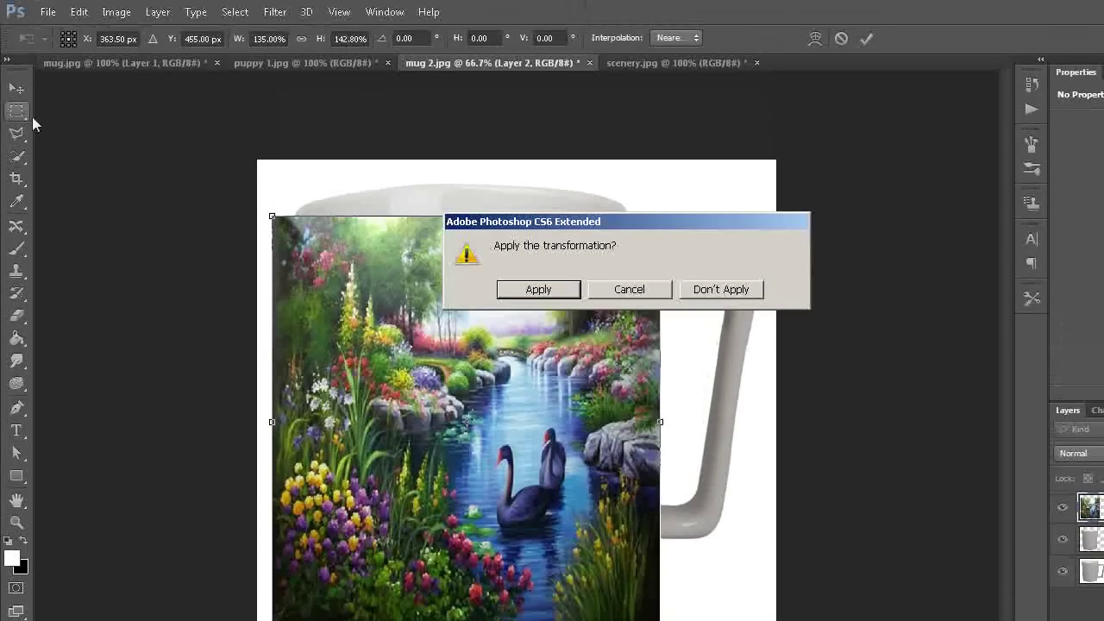
{"action": "left_click", "coordinate": [501, 293]}
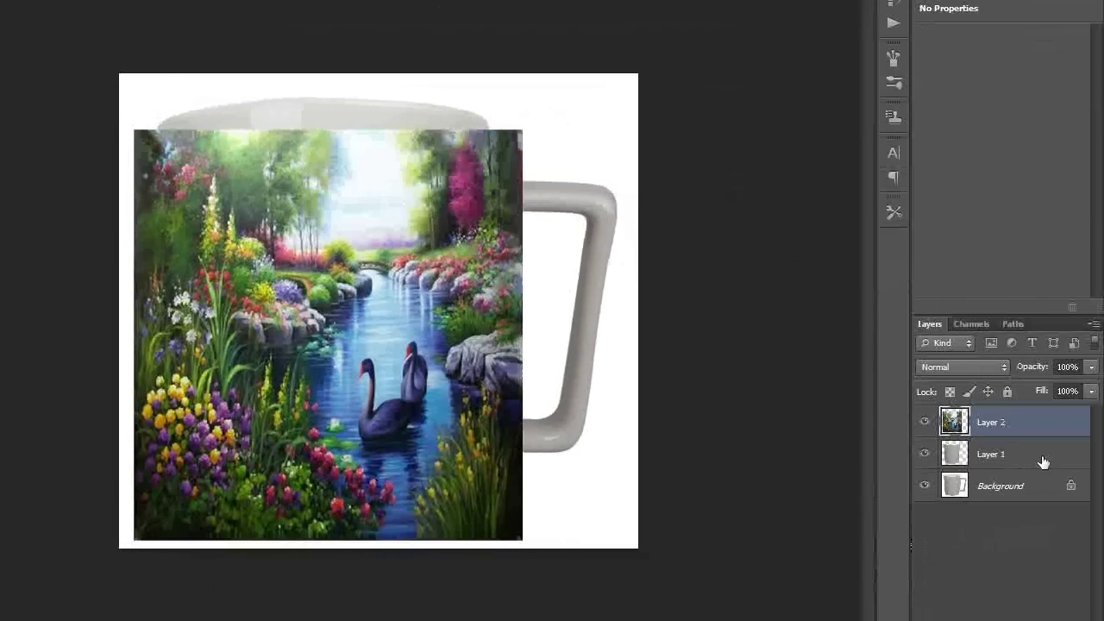
{"action": "left_click", "coordinate": [1040, 461]}
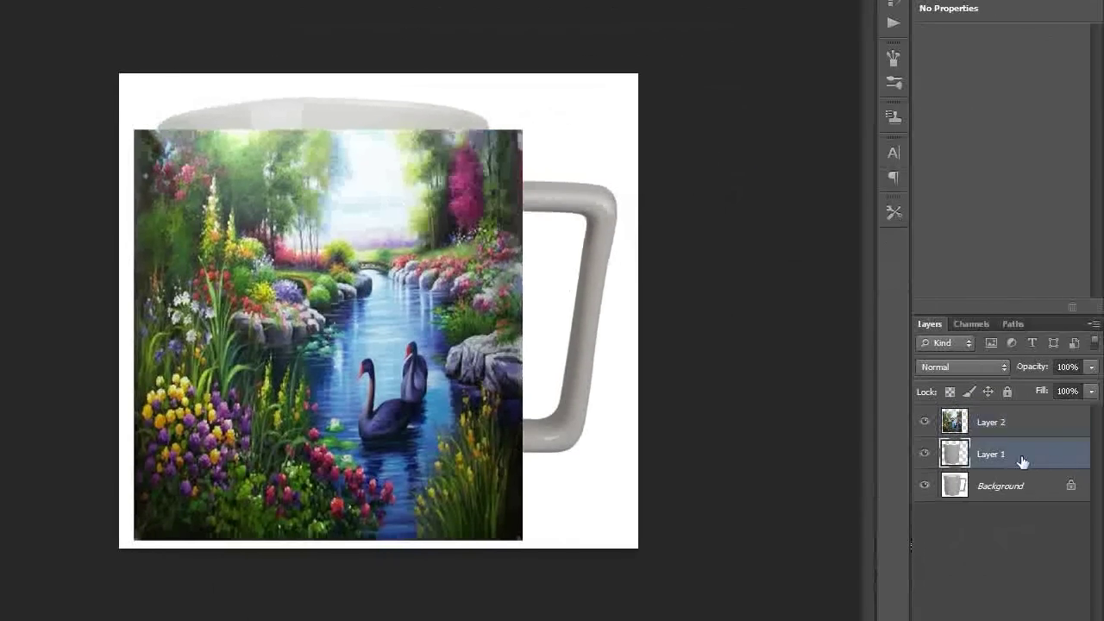
Load Layer 1's mug-body outline as a selection and use it to mask Layer 2
{"action": "left_click", "coordinate": [954, 457], "text": "ctrl"}
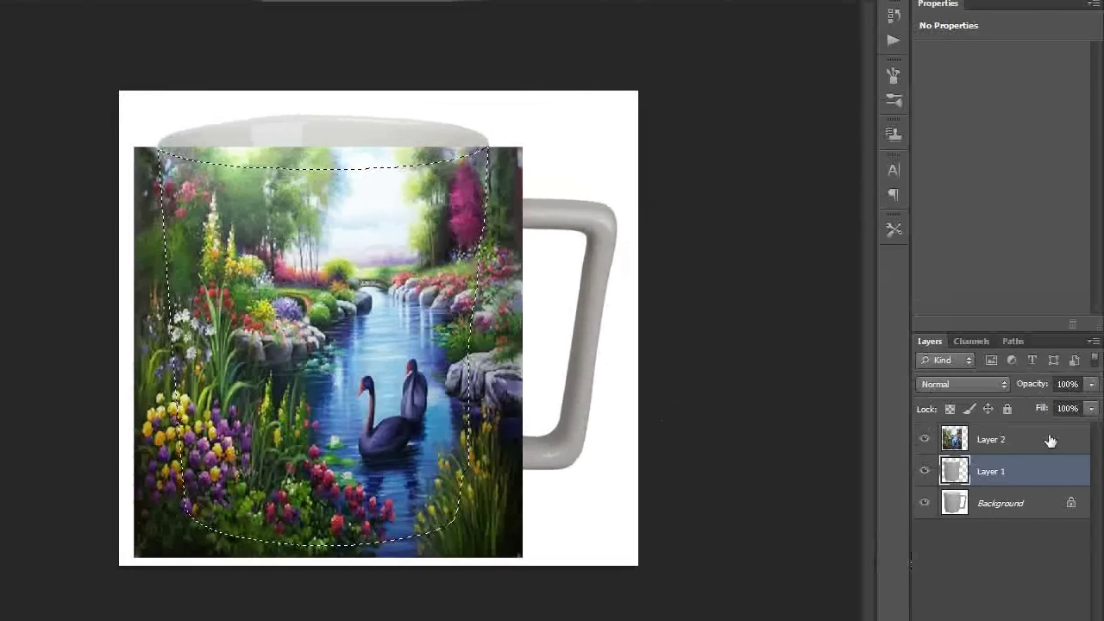
{"action": "left_click", "coordinate": [1052, 440]}
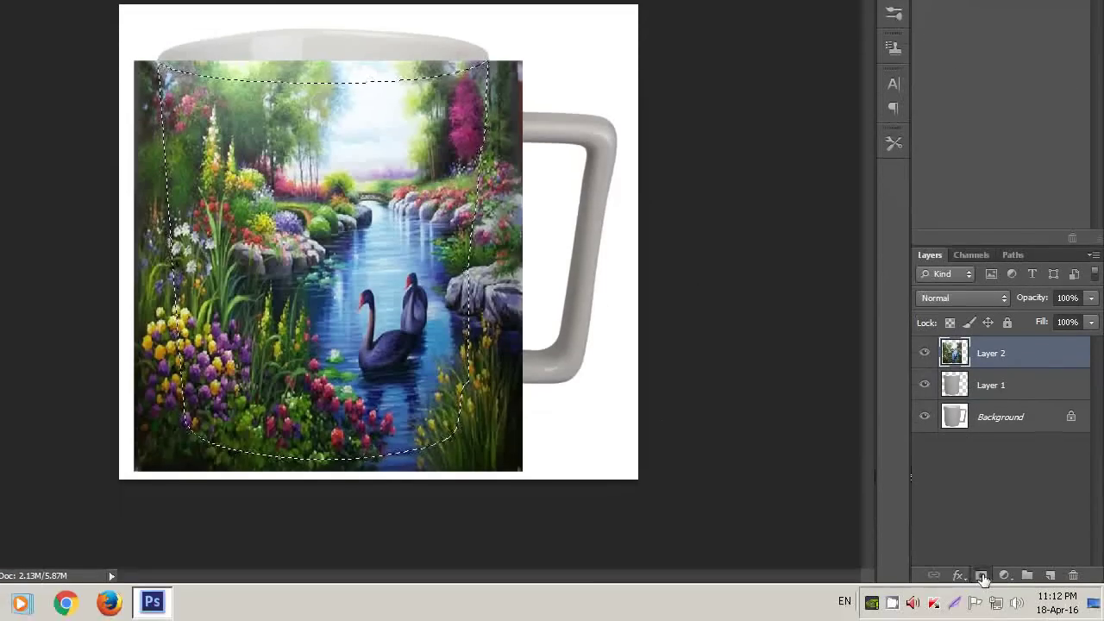
{"action": "left_click", "coordinate": [981, 576]}
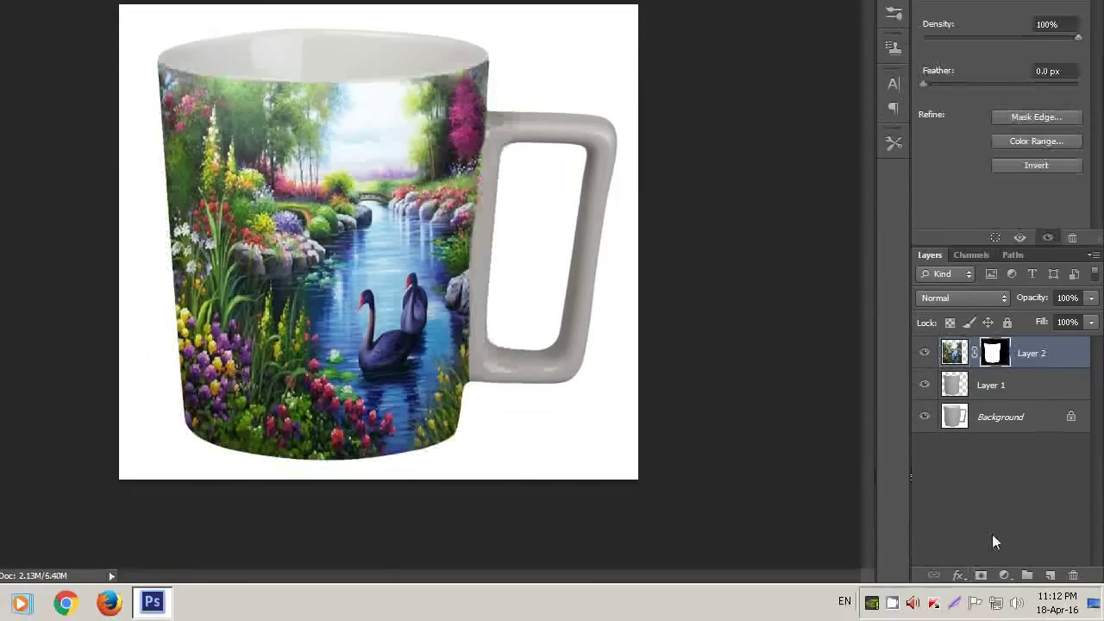